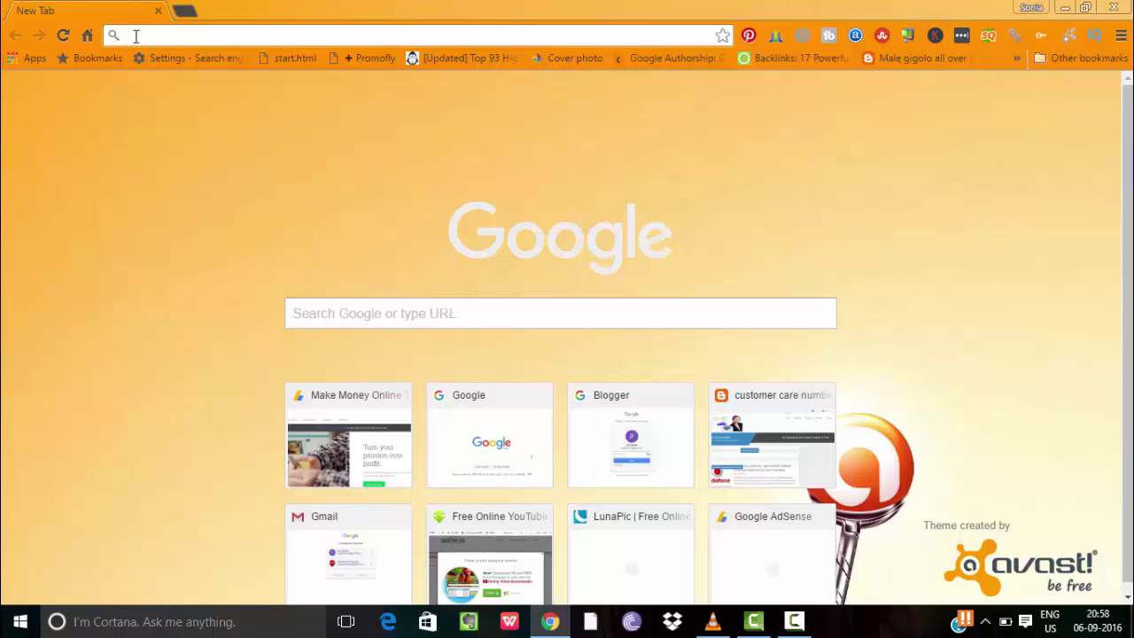
Search Google for 'pan card apply' and scroll the results down to the NSDL Form 49A entry
{"action": "type", "text": "google.com"}
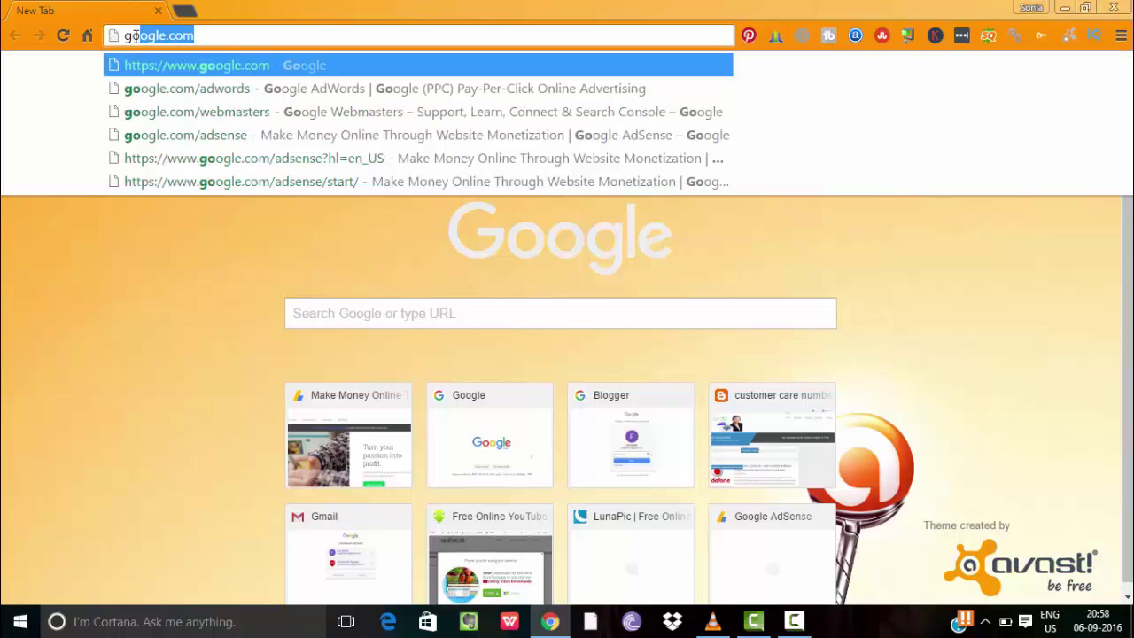
{"action": "key", "text": "Return"}
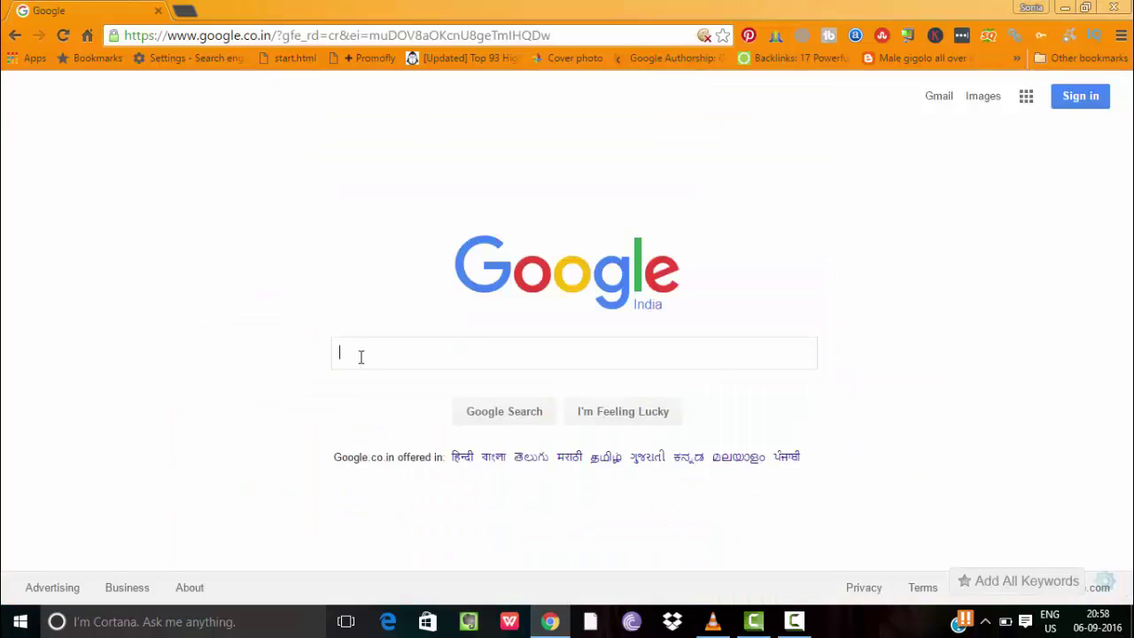
{"action": "type", "text": "appl"}
{"action": "key", "text": "BackSpace"}
{"action": "key", "text": "BackSpace"}
{"action": "key", "text": "BackSpace"}
{"action": "key", "text": "BackSpace"}
{"action": "type", "text": "pa"}
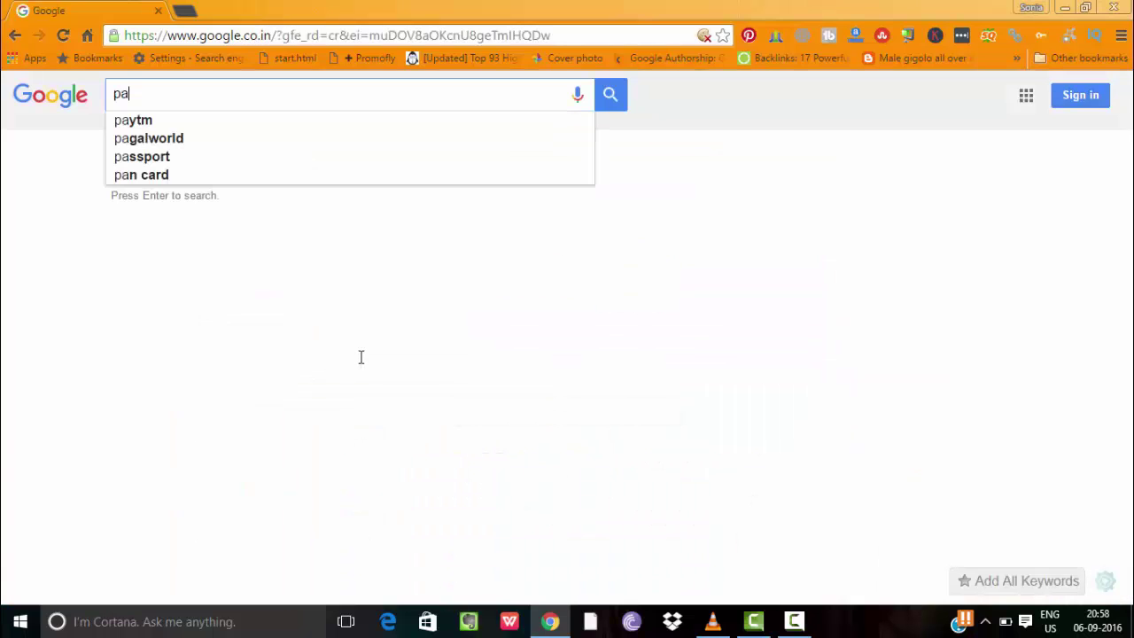
{"action": "type", "text": "ncard a"}
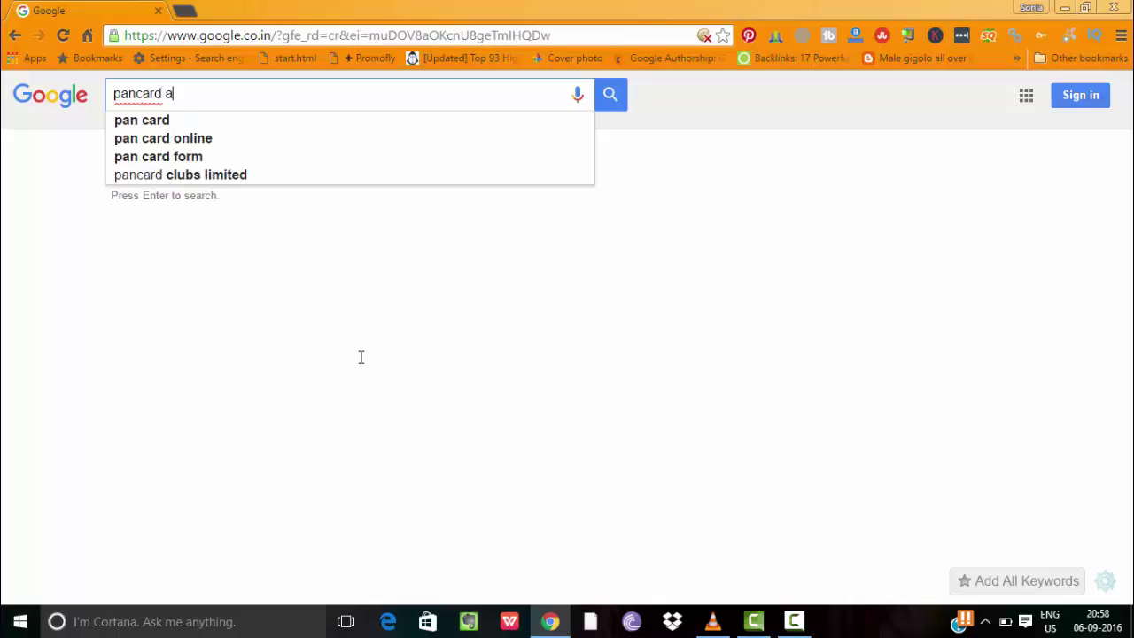
{"action": "type", "text": "p"}
{"action": "left_click", "coordinate": [207, 118]}
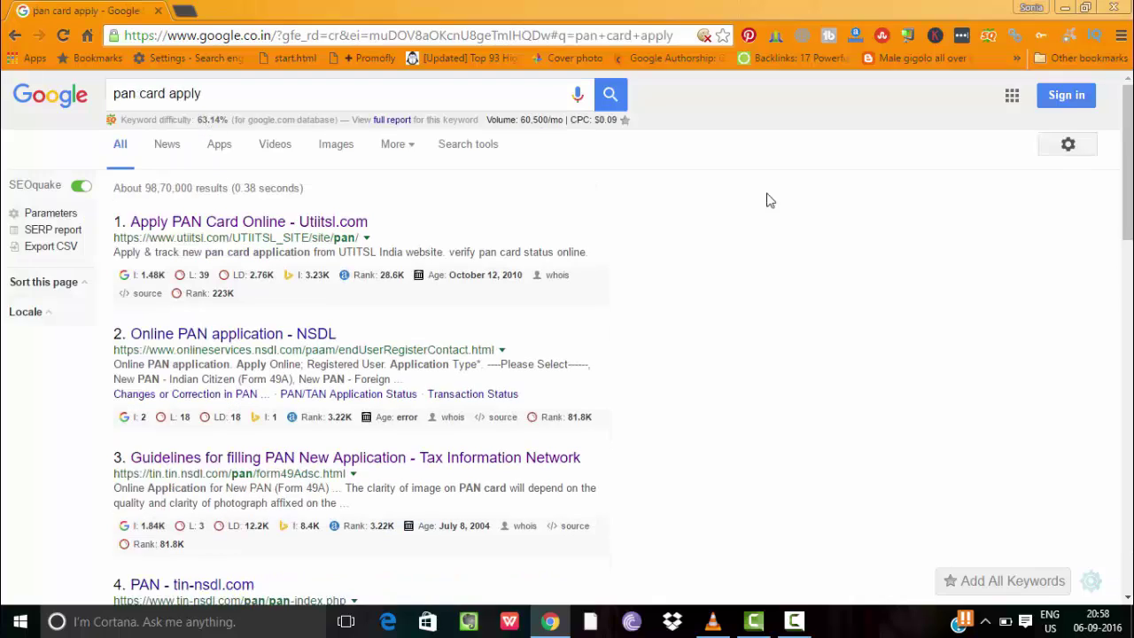
{"action": "scroll", "coordinate": [506, 190], "scroll_direction": "down", "scroll_amount": 2}
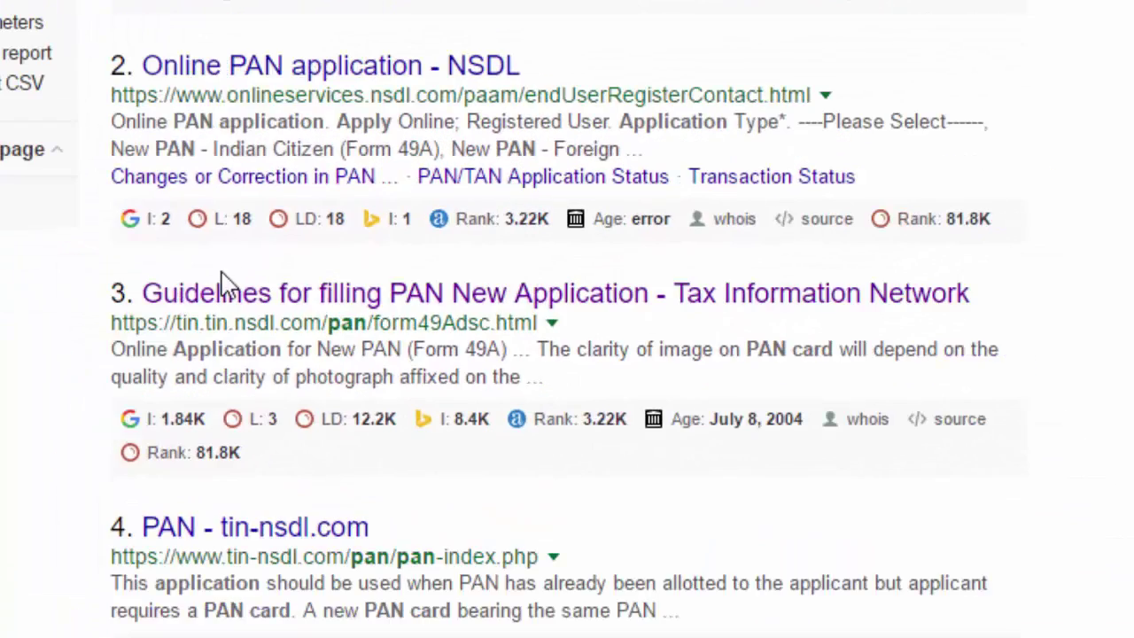
{"action": "scroll", "coordinate": [398, 236], "scroll_direction": "up", "scroll_amount": 3}
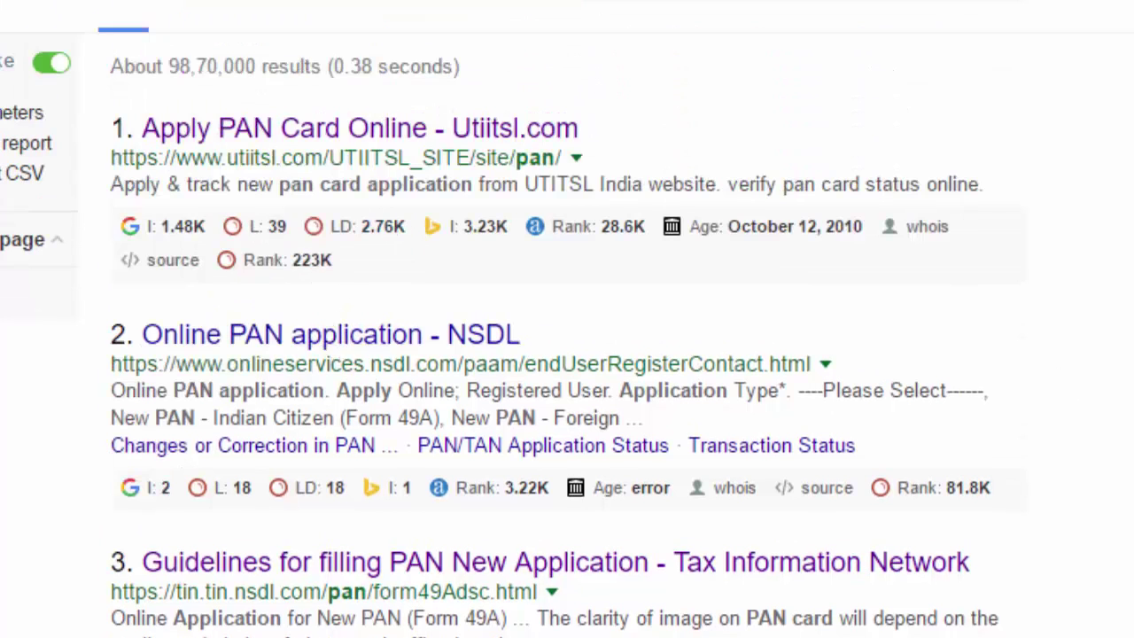
{"action": "scroll", "coordinate": [820, 377], "scroll_direction": "down", "scroll_amount": 3}
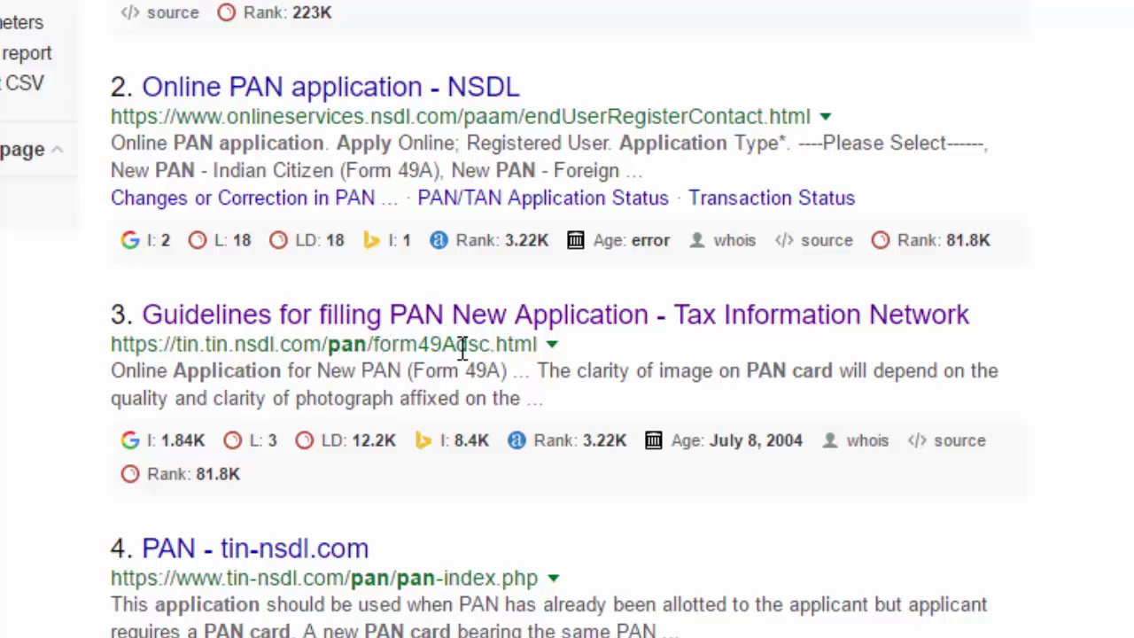
Open the NSDL Form 49A guidelines result in a new tab and scroll to its Apply section
{"action": "right_click", "coordinate": [564, 330]}
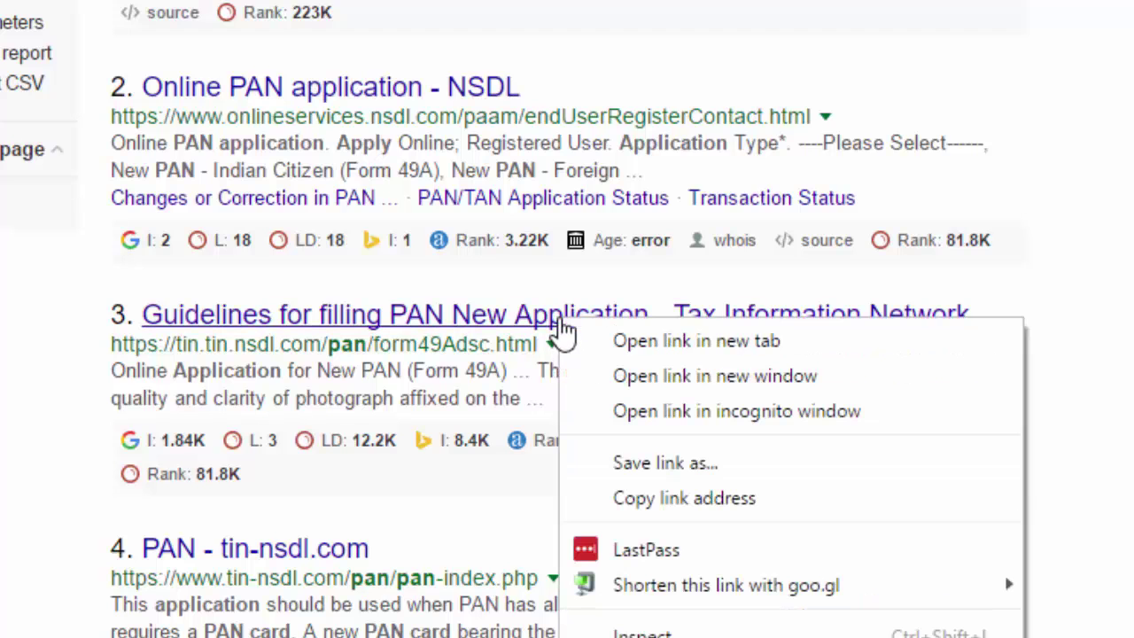
{"action": "left_click", "coordinate": [630, 333]}
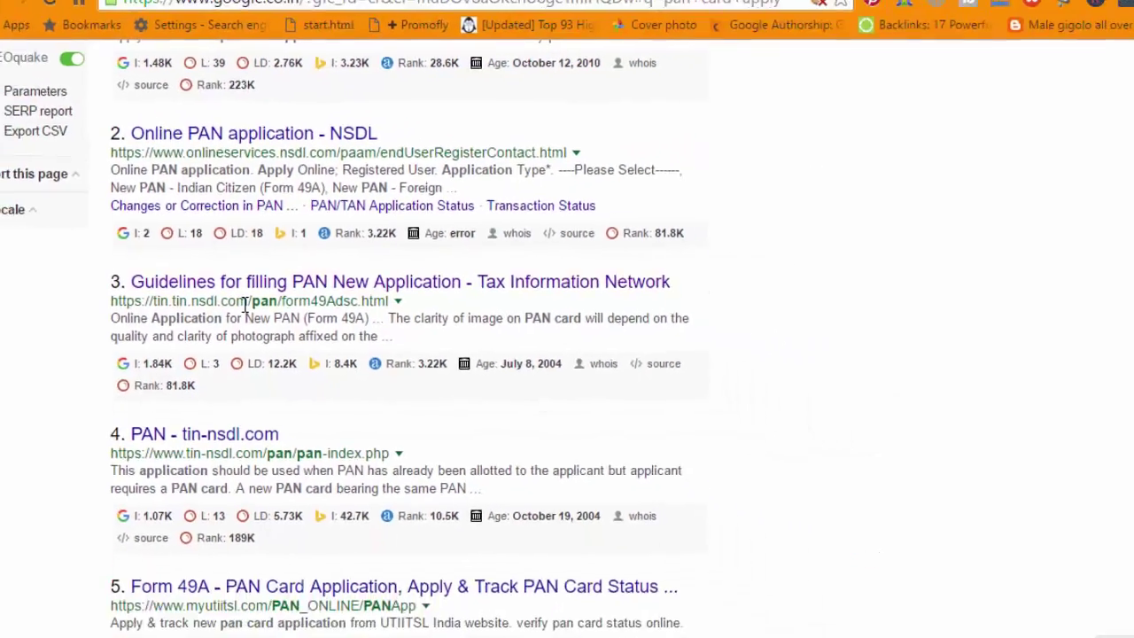
{"action": "left_click", "coordinate": [251, 9]}
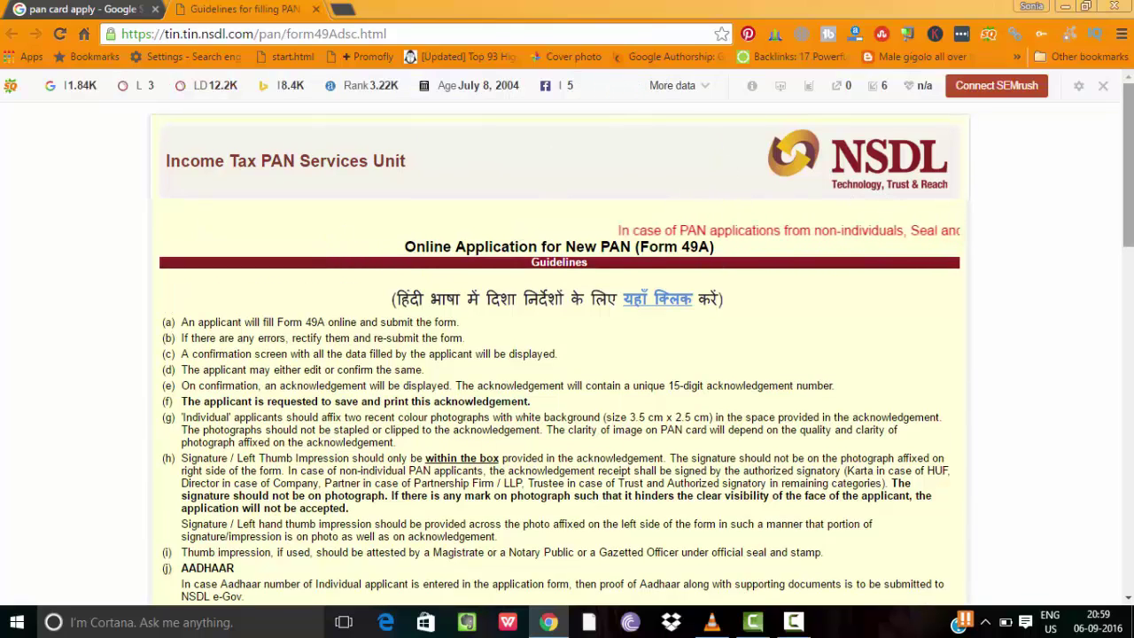
{"action": "scroll", "coordinate": [558, 354], "scroll_direction": "down", "scroll_amount": 1}
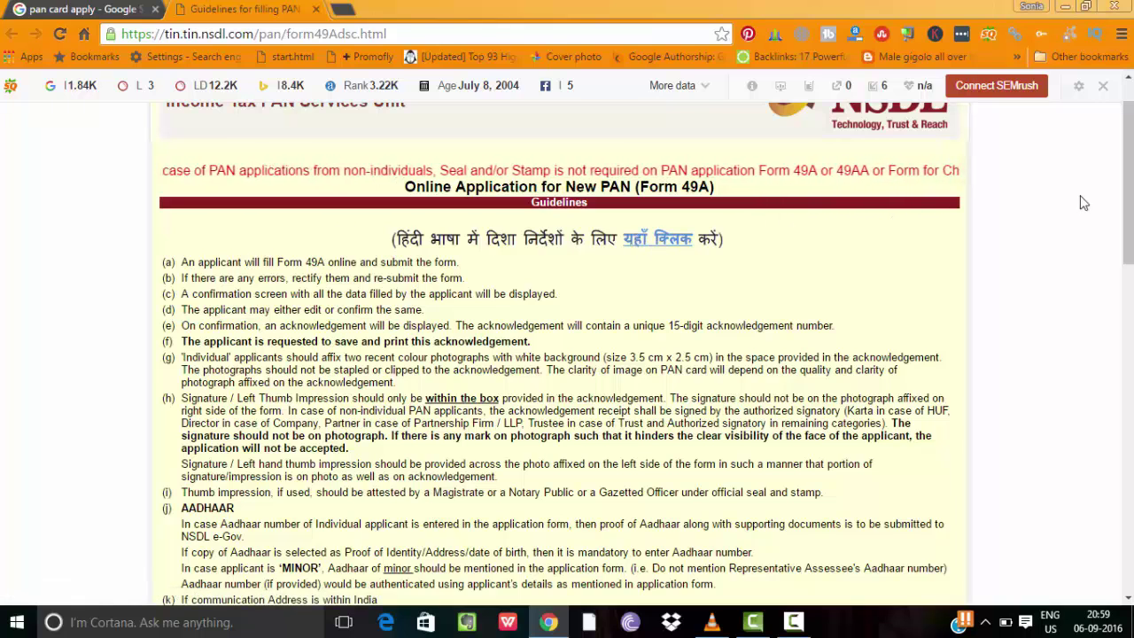
{"action": "scroll", "coordinate": [1081, 203], "scroll_direction": "down", "scroll_amount": 2}
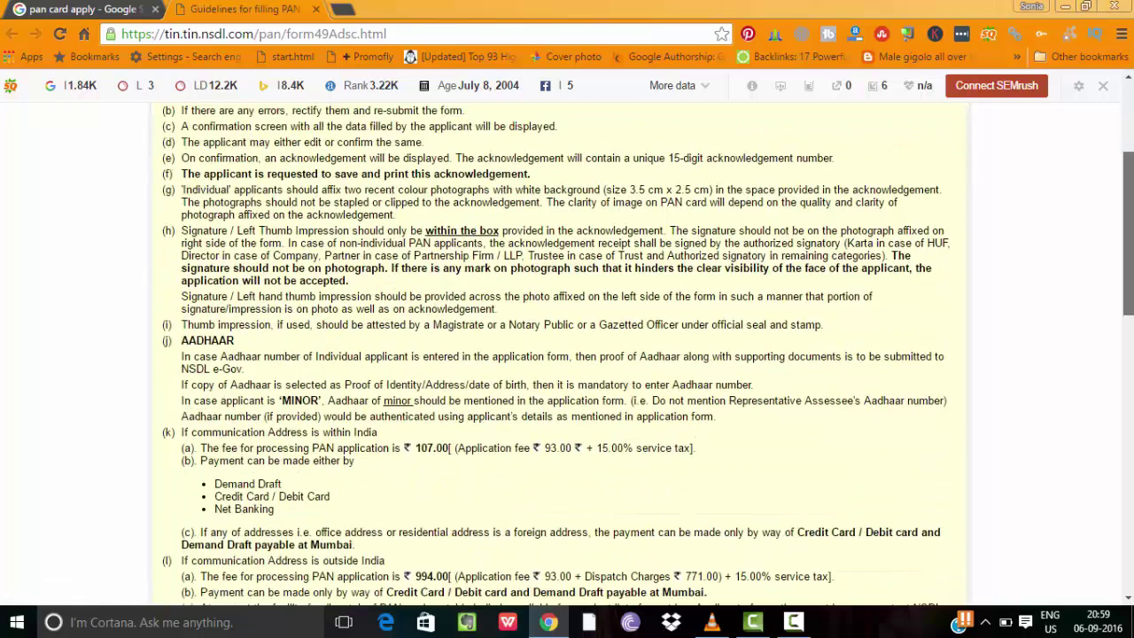
{"action": "scroll", "coordinate": [568, 355], "scroll_direction": "down", "scroll_amount": 5}
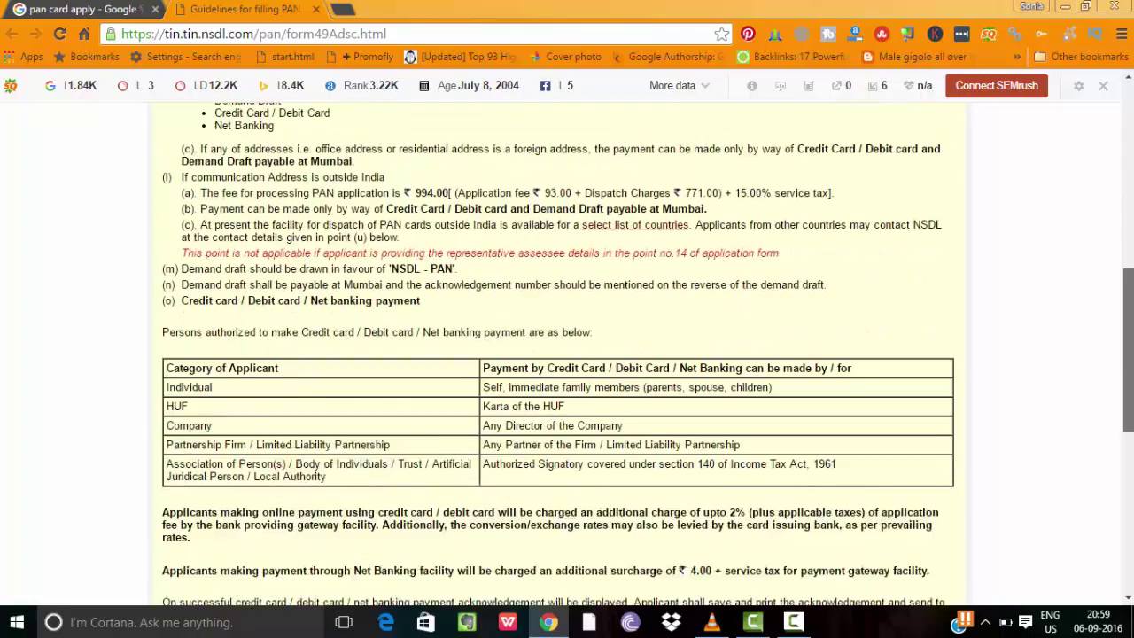
{"action": "scroll", "coordinate": [567, 354], "scroll_direction": "down", "scroll_amount": 5}
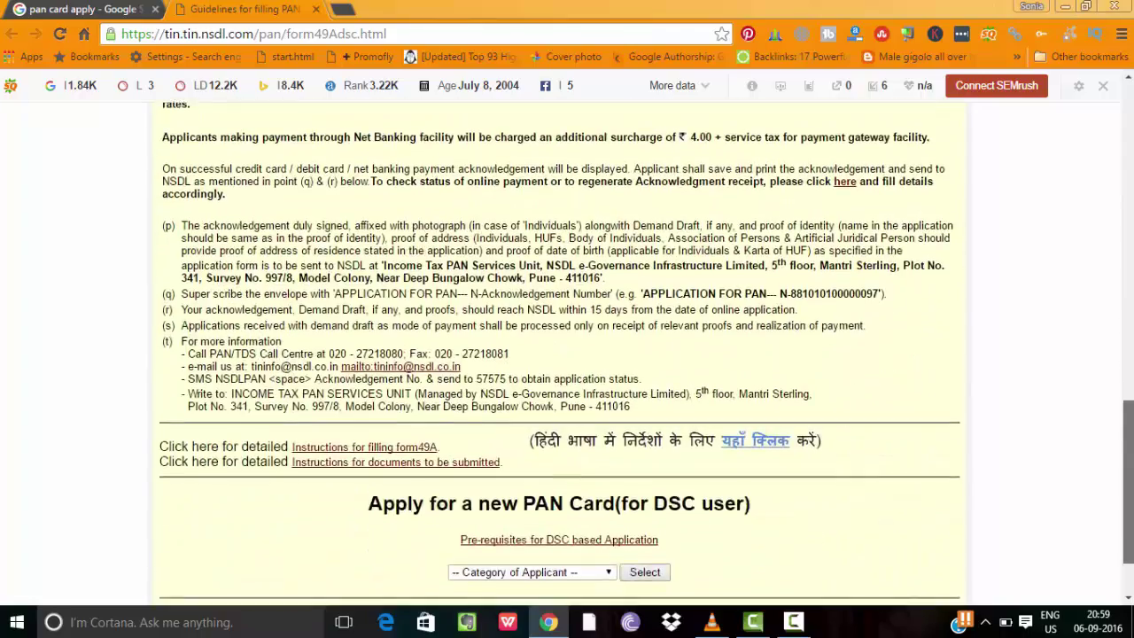
{"action": "scroll", "coordinate": [441, 558], "scroll_direction": "down", "scroll_amount": 1}
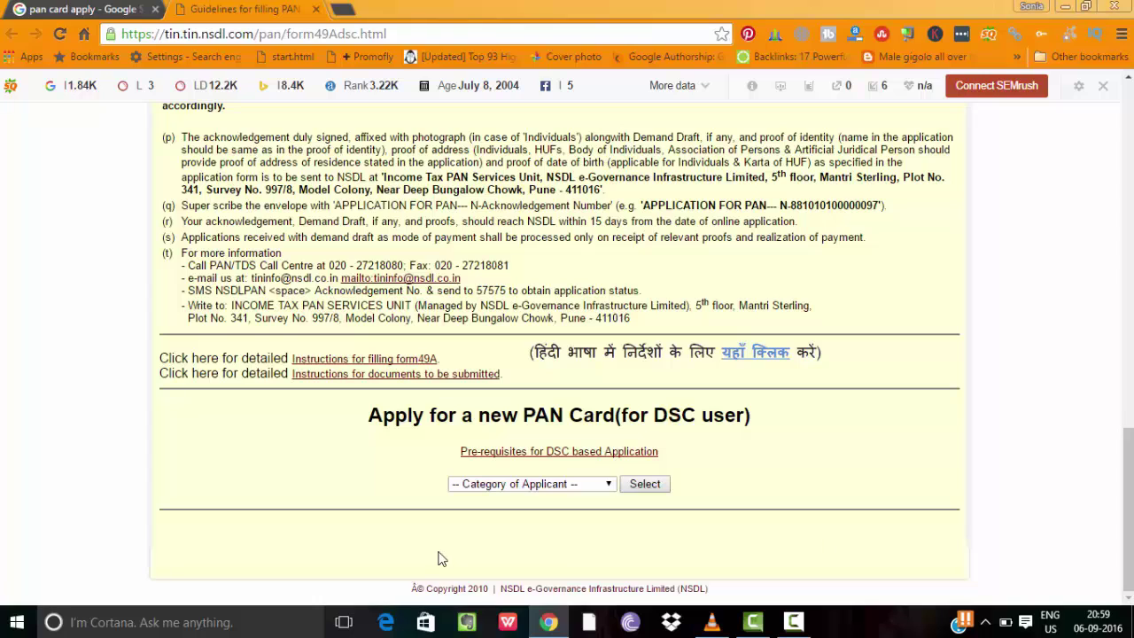
Choose Individual as the Category of Applicant and submit to load Form 49A
{"action": "left_click", "coordinate": [568, 487]}
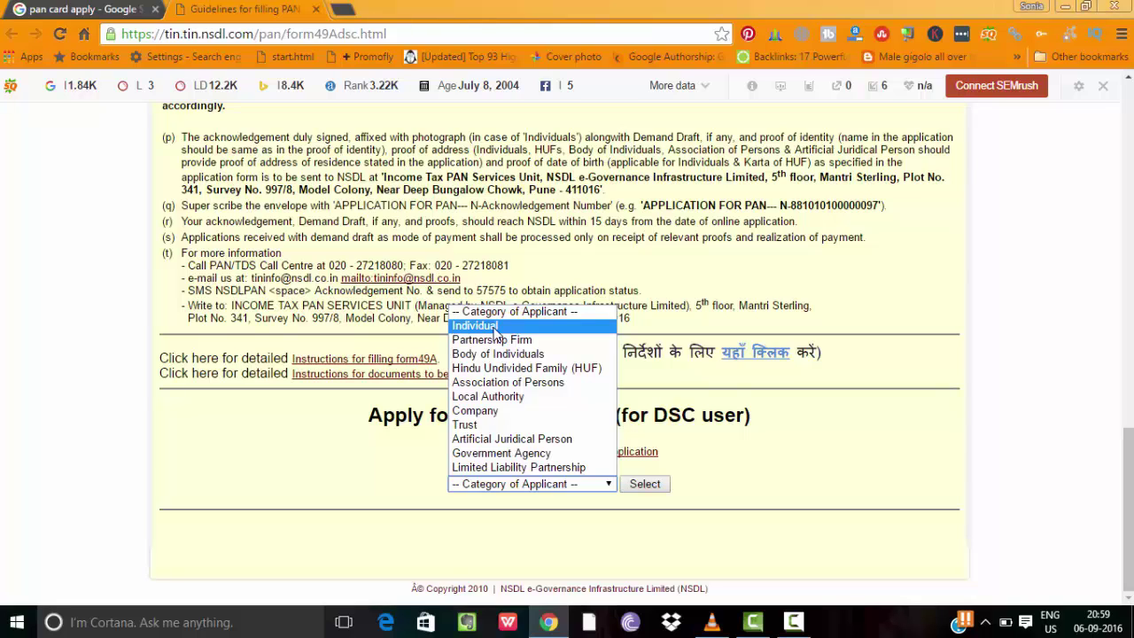
{"action": "left_click", "coordinate": [495, 328]}
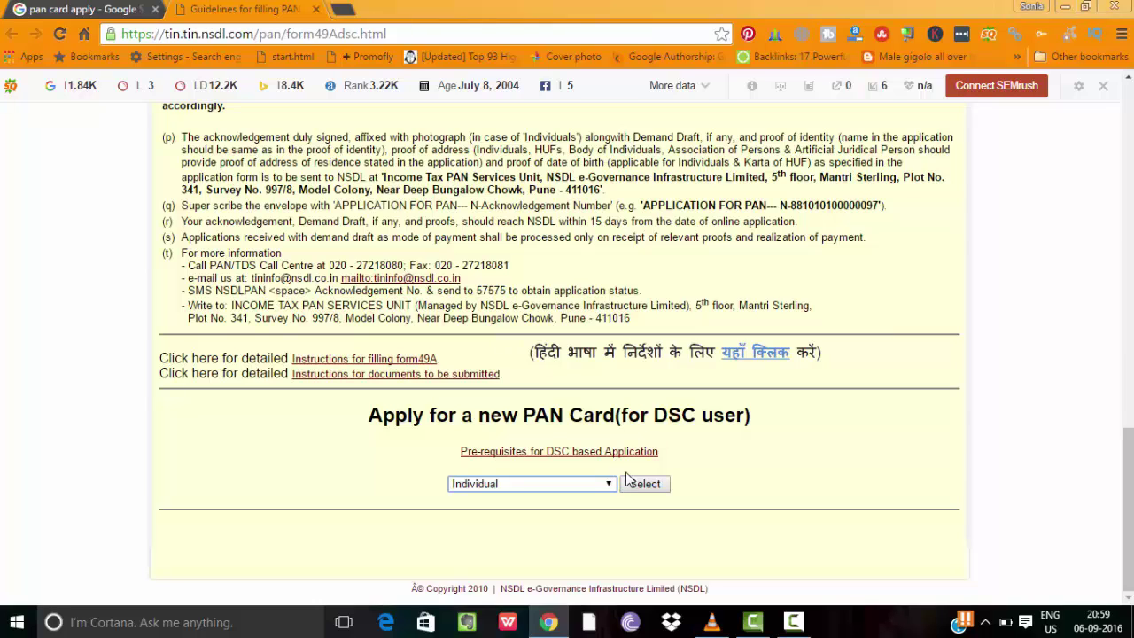
{"action": "left_click", "coordinate": [479, 488]}
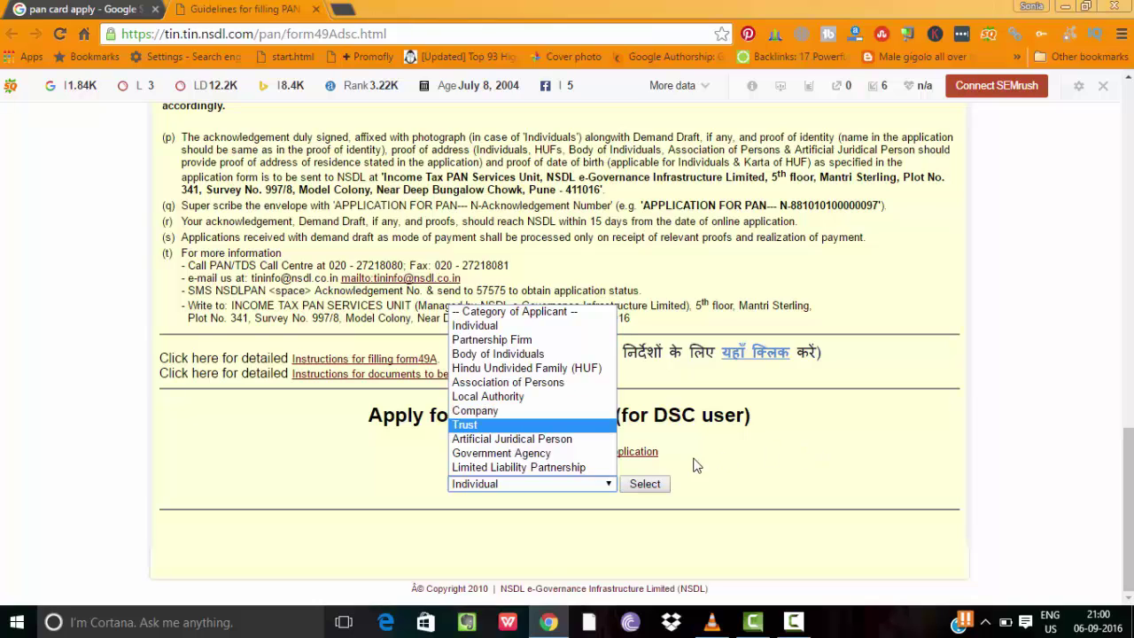
{"action": "left_click", "coordinate": [600, 489]}
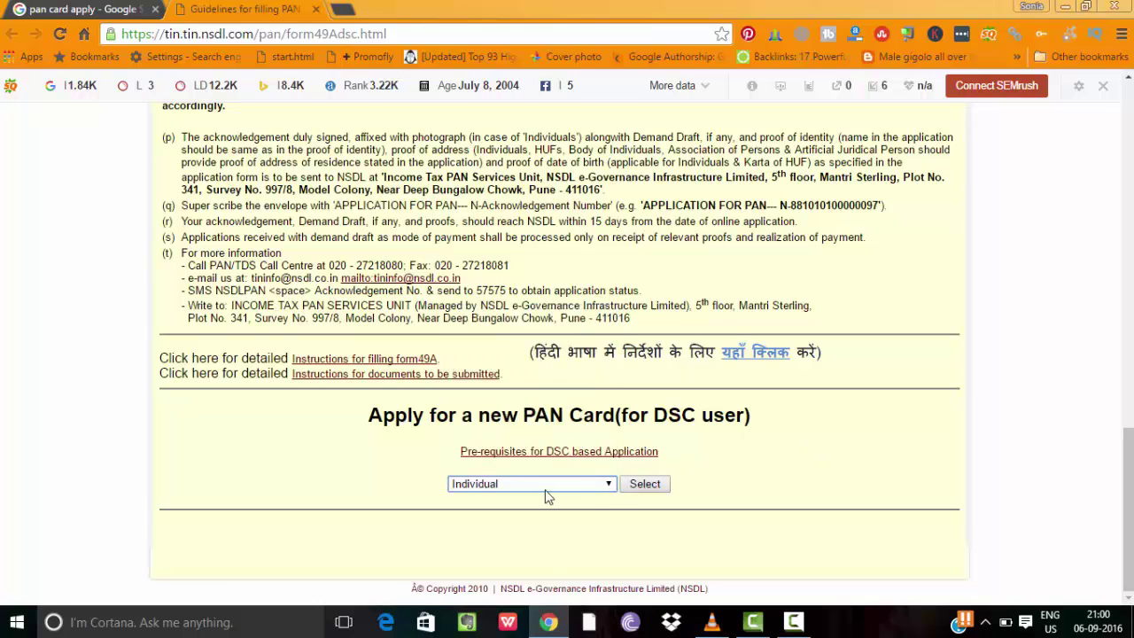
{"action": "left_click", "coordinate": [645, 485]}
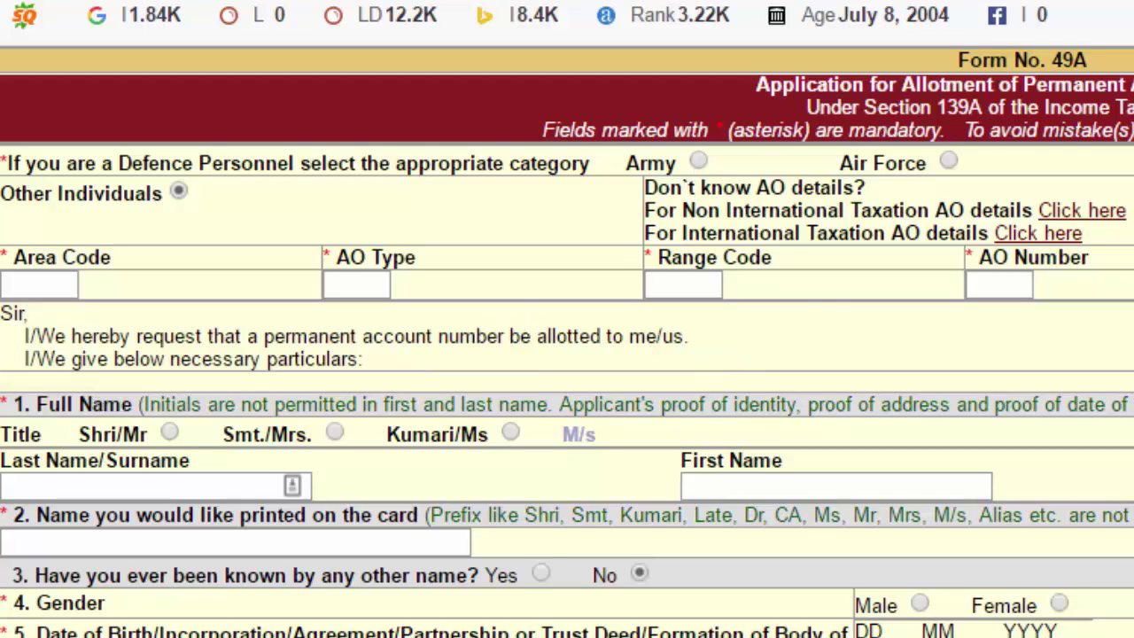
Set the title to Shri/Mr and autofill the applicant's surname and first name from a saved entry
{"action": "scroll", "coordinate": [1030, 253], "scroll_direction": "down", "scroll_amount": 1}
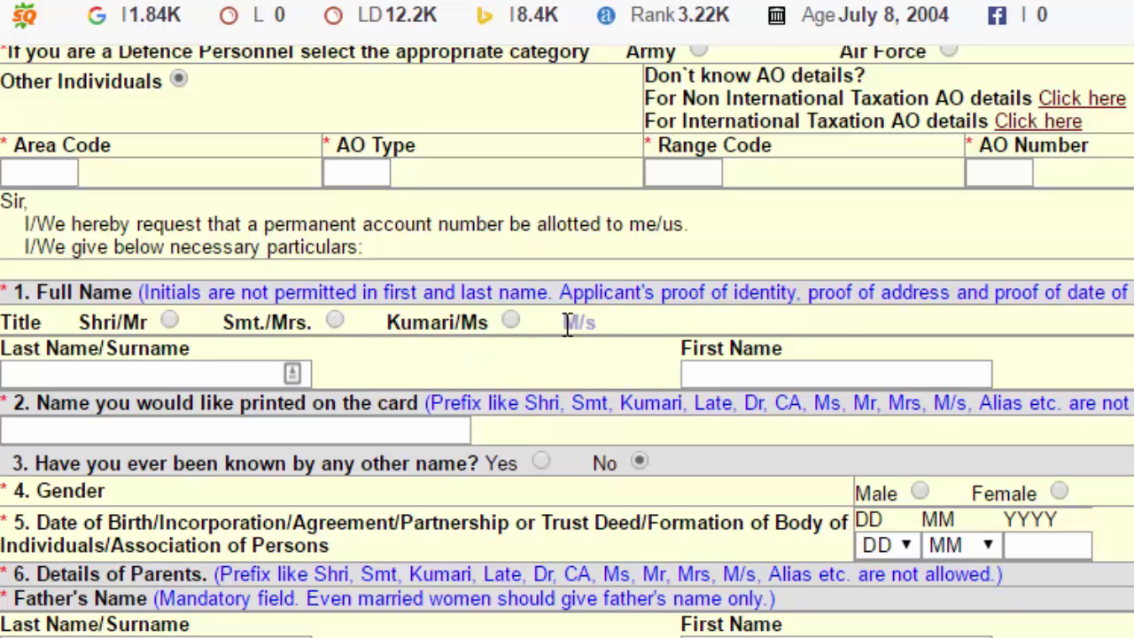
{"action": "left_click", "coordinate": [169, 322]}
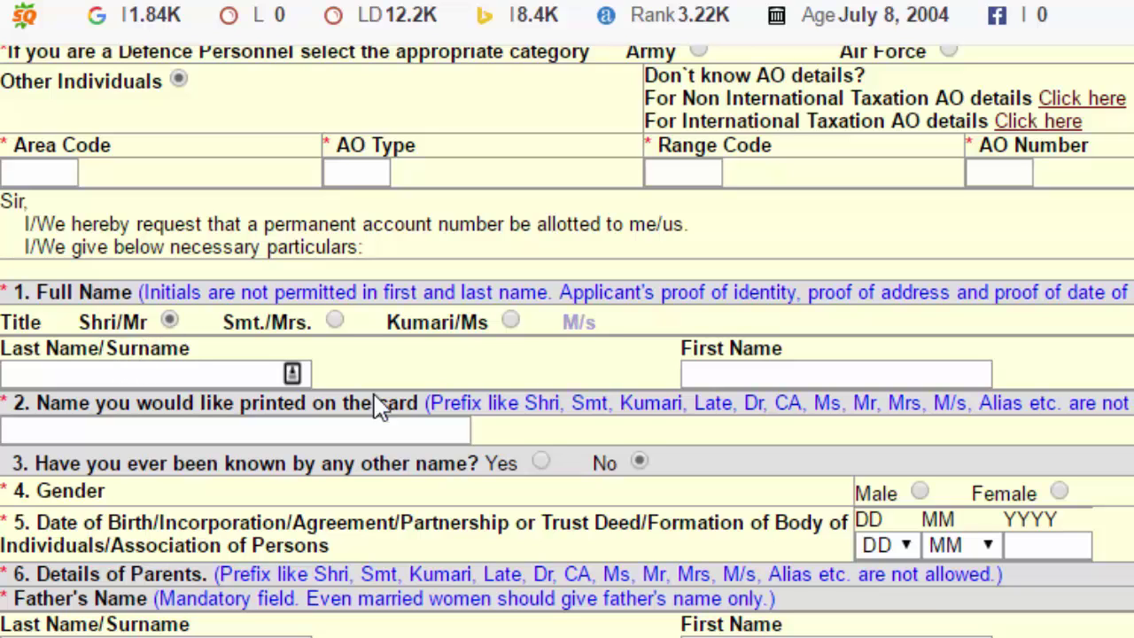
{"action": "left_click", "coordinate": [728, 377]}
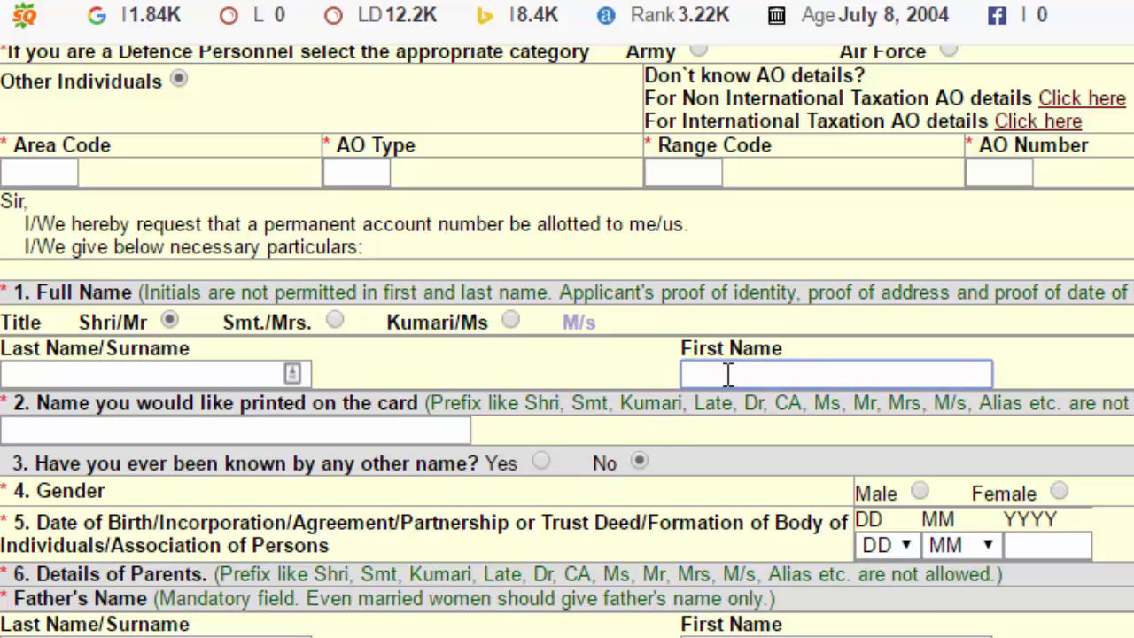
{"action": "type", "text": "jo"}
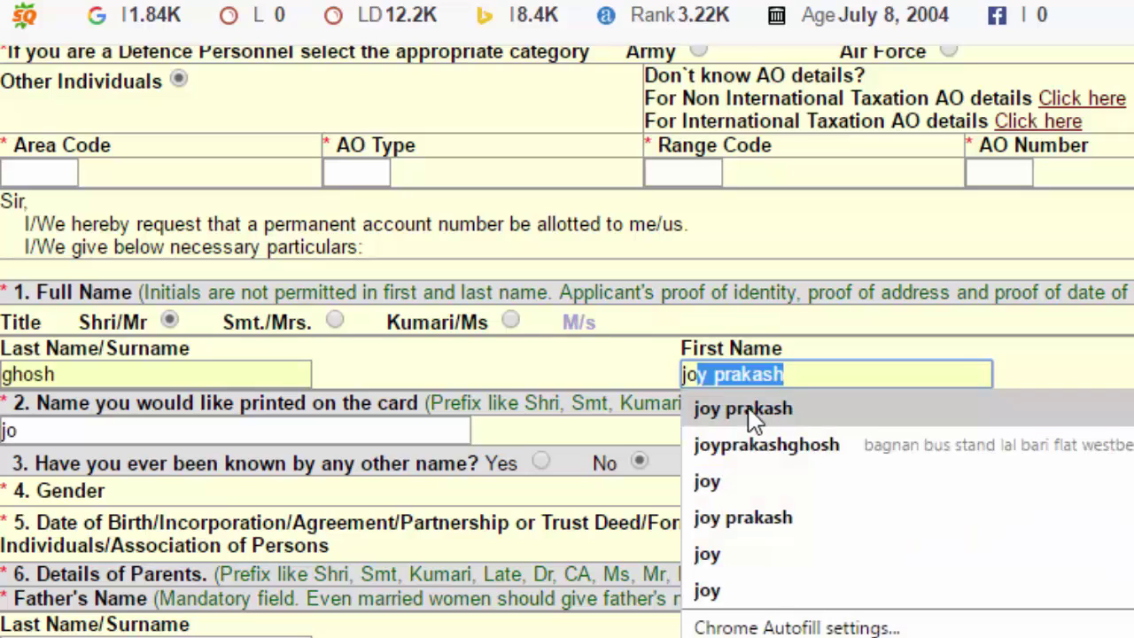
{"action": "left_click", "coordinate": [753, 417]}
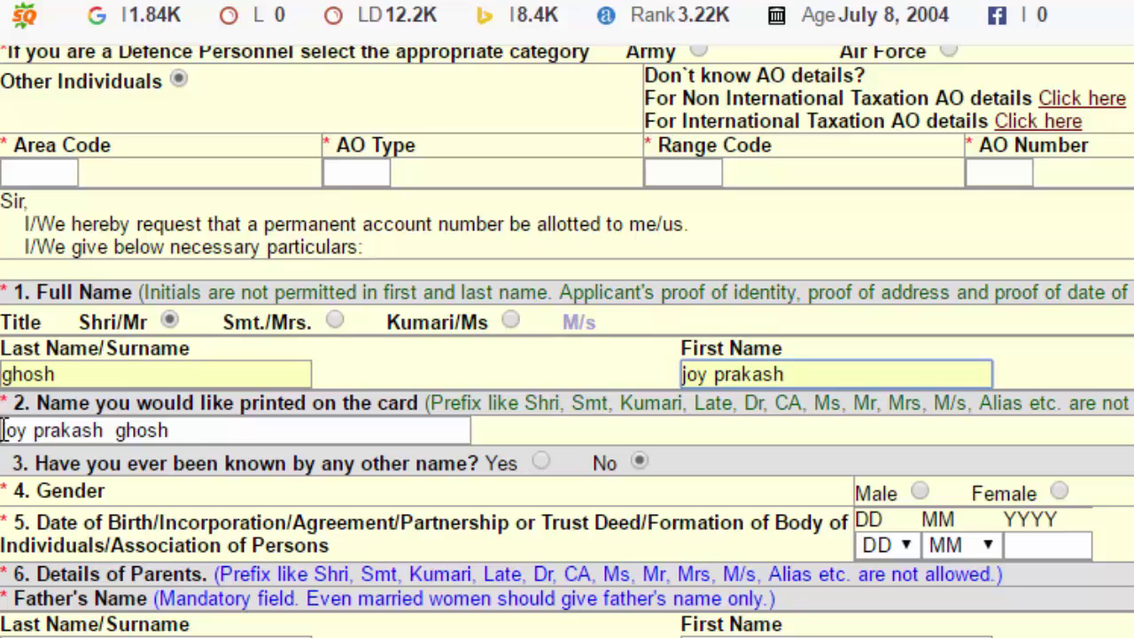
{"action": "left_click", "coordinate": [4, 430]}
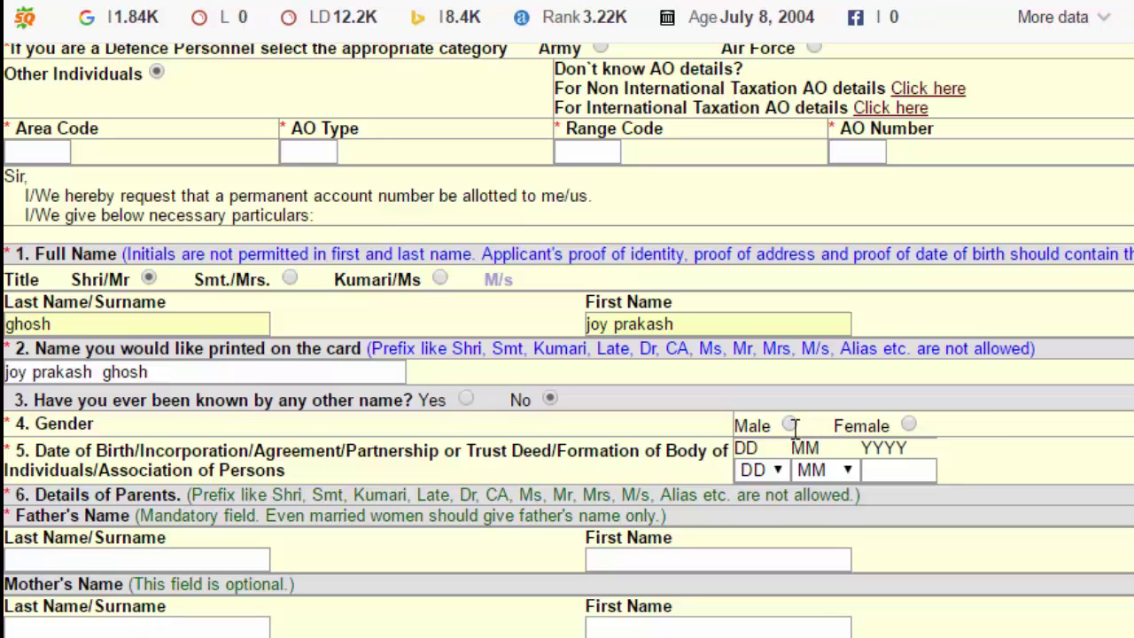
{"action": "left_click", "coordinate": [790, 426]}
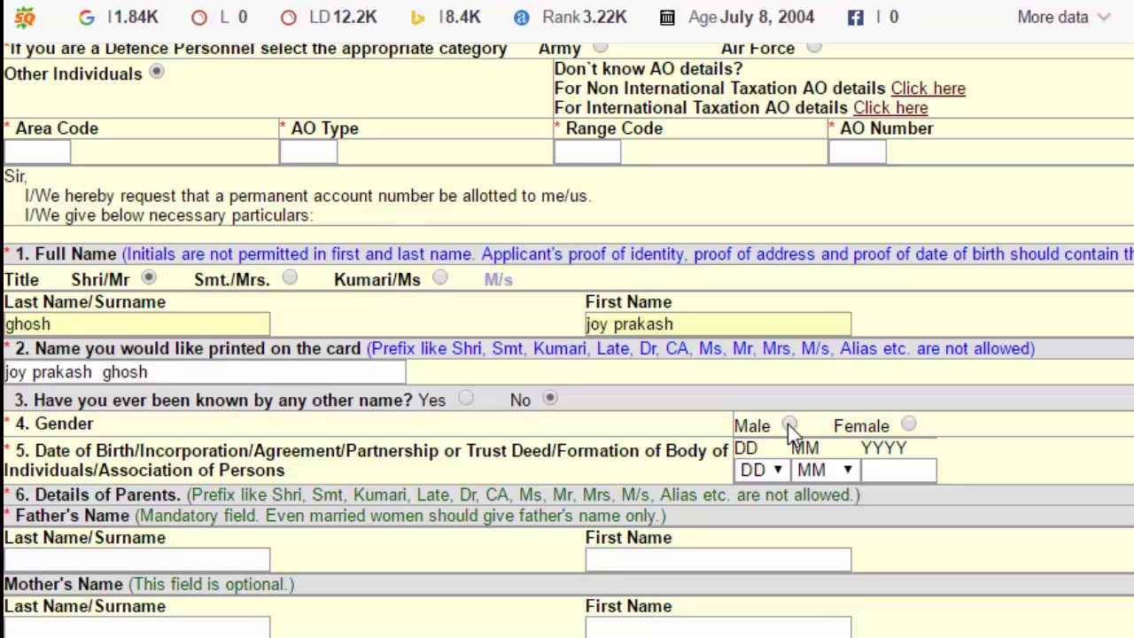
{"action": "left_click", "coordinate": [758, 470]}
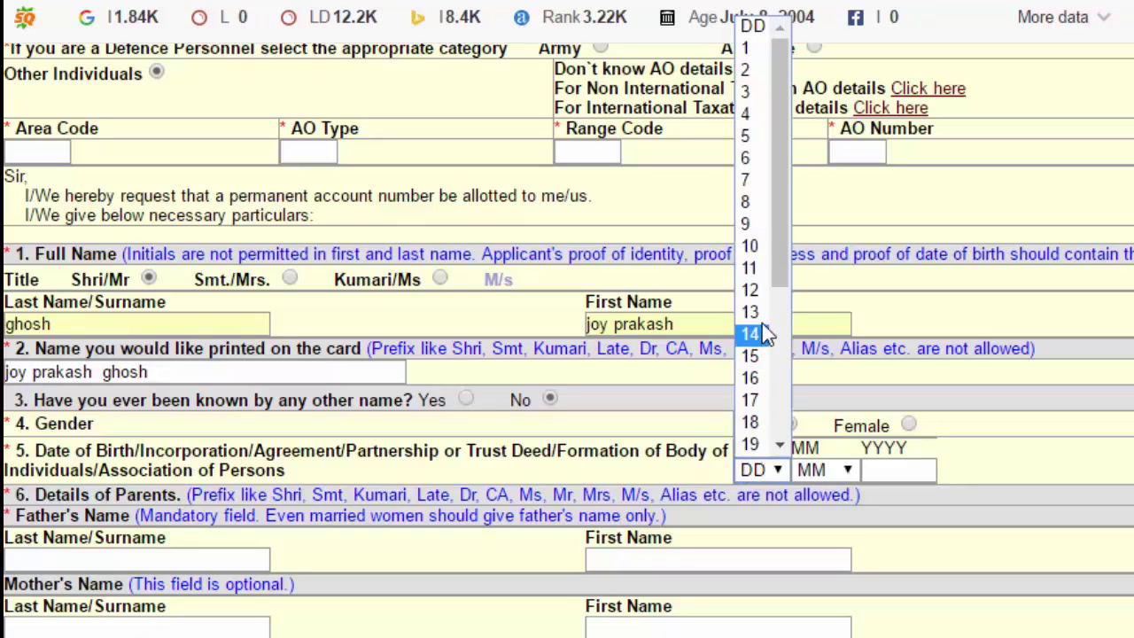
{"action": "left_click", "coordinate": [758, 267]}
{"action": "left_click", "coordinate": [824, 471]}
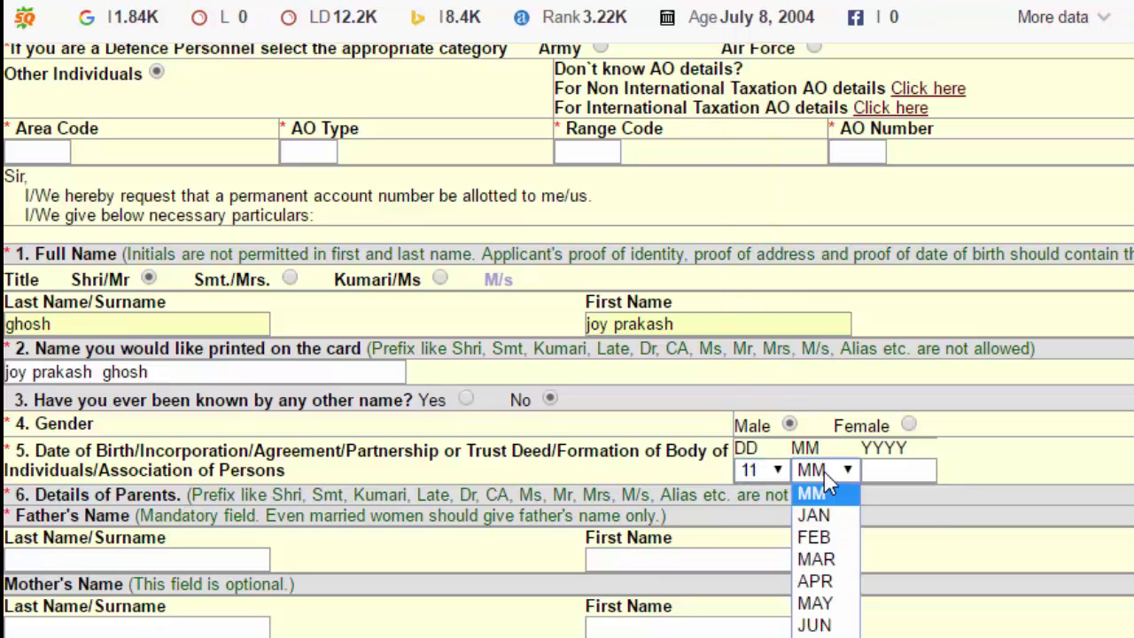
{"action": "left_click", "coordinate": [824, 637]}
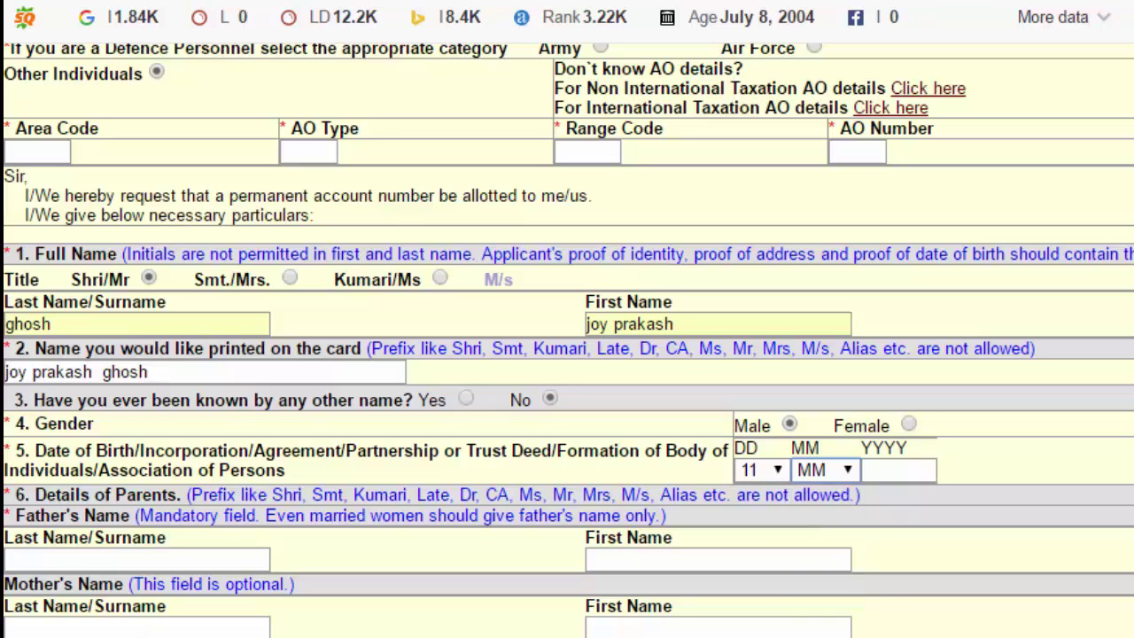
{"action": "left_click", "coordinate": [874, 471]}
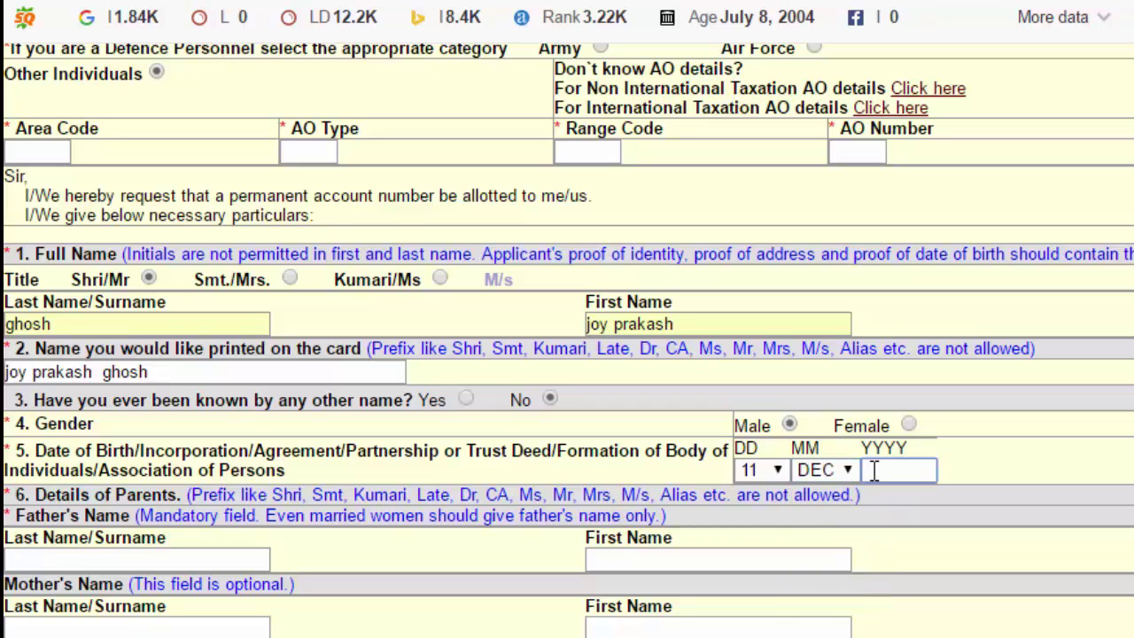
{"action": "type", "text": "1992"}
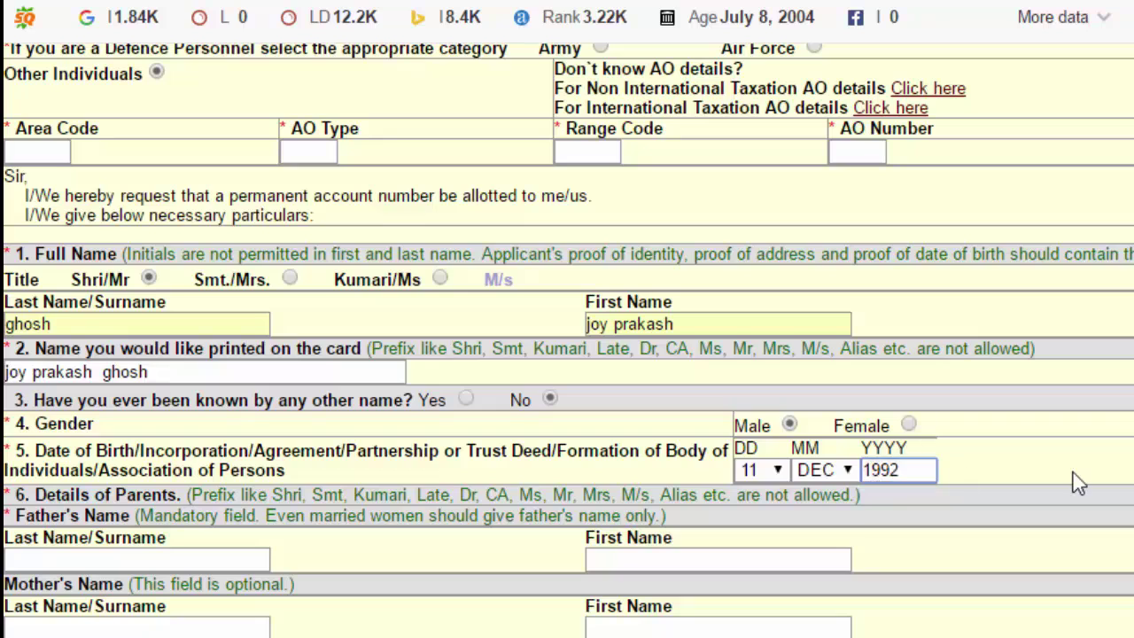
{"action": "left_click", "coordinate": [1079, 483]}
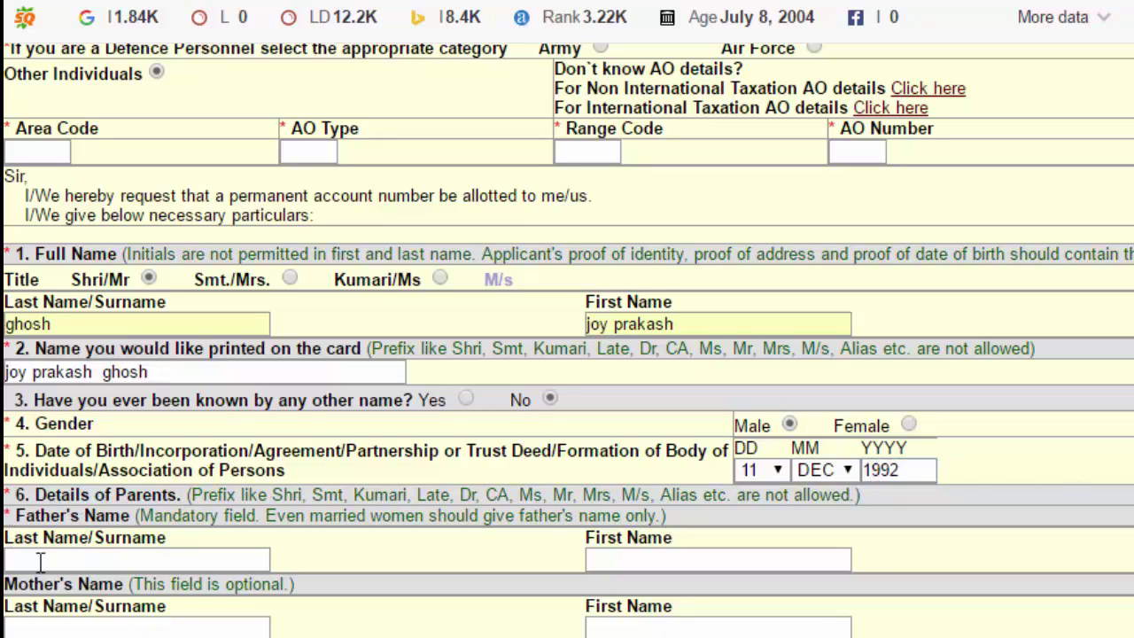
Fill in the father's first name and surname
{"action": "left_click", "coordinate": [696, 559]}
{"action": "scroll", "coordinate": [696, 502], "scroll_direction": "down", "scroll_amount": 3}
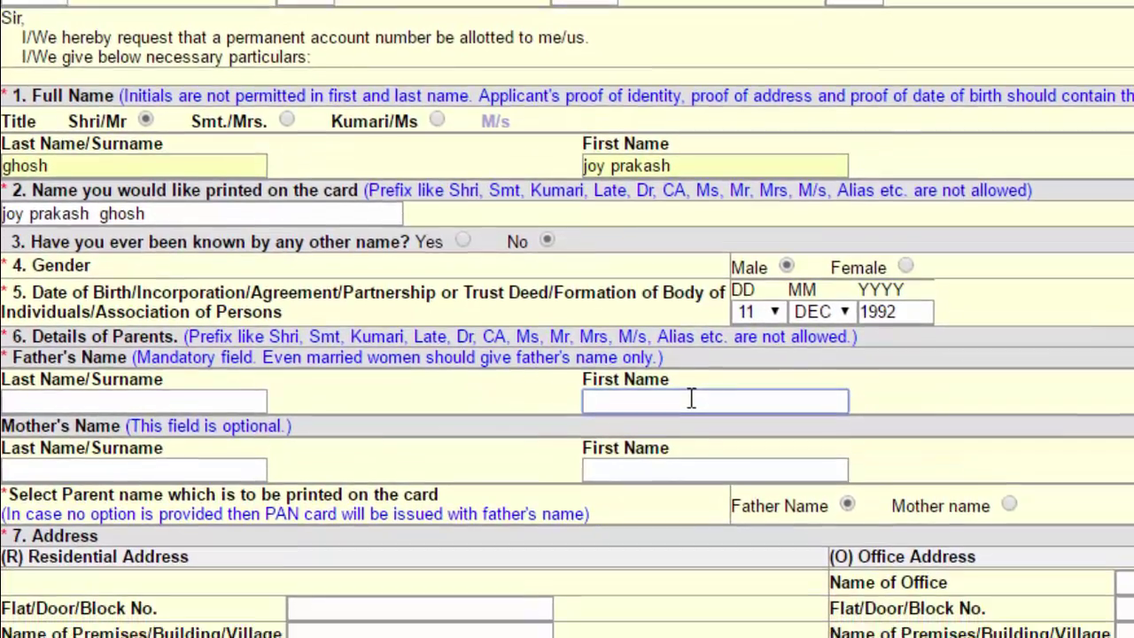
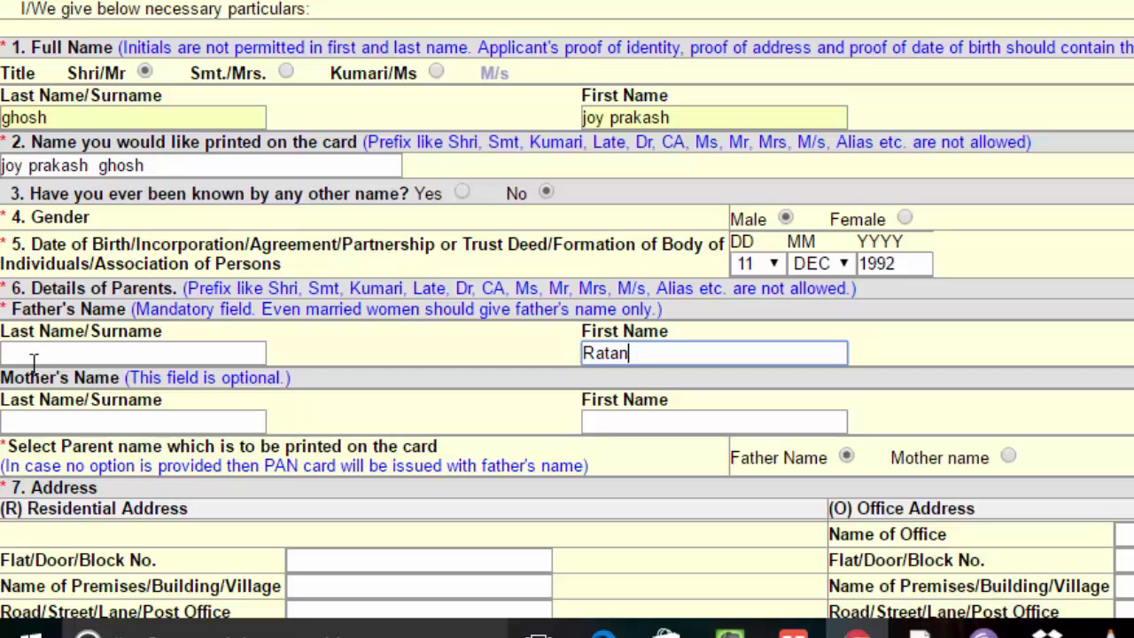
{"action": "left_click", "coordinate": [37, 353]}
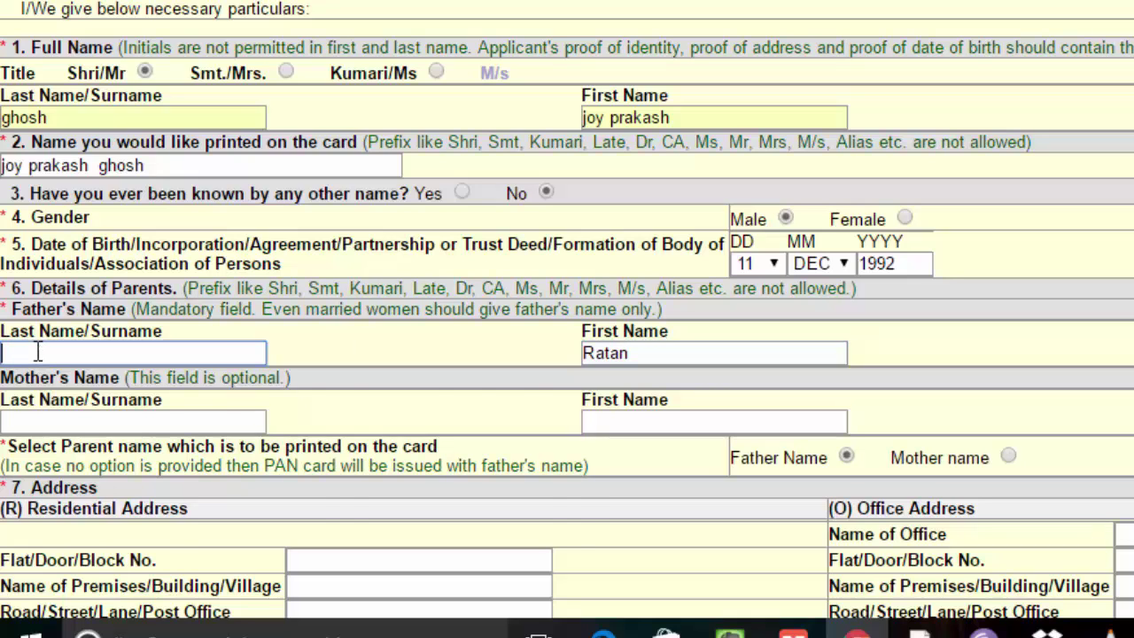
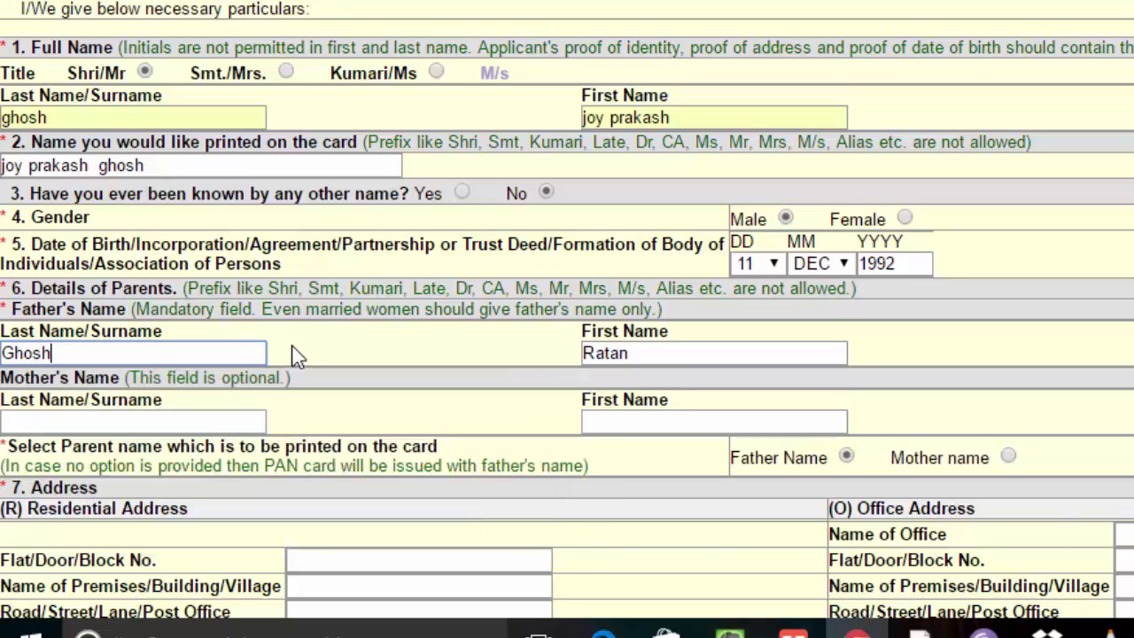
{"action": "left_click", "coordinate": [296, 354]}
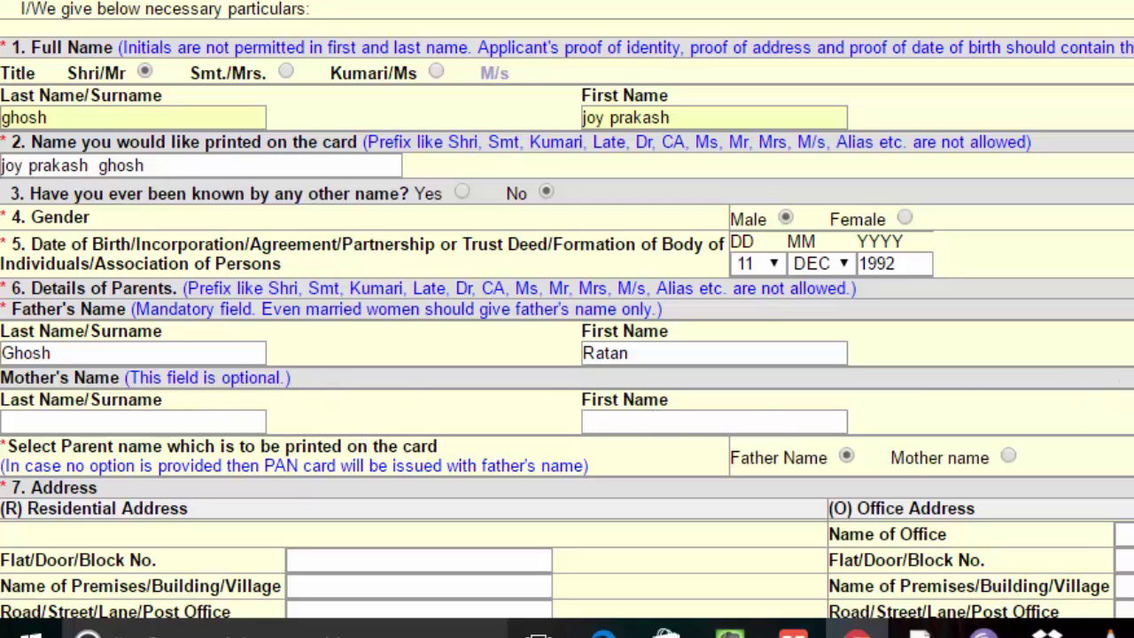
{"action": "scroll", "coordinate": [567, 319], "scroll_direction": "down", "scroll_amount": 5}
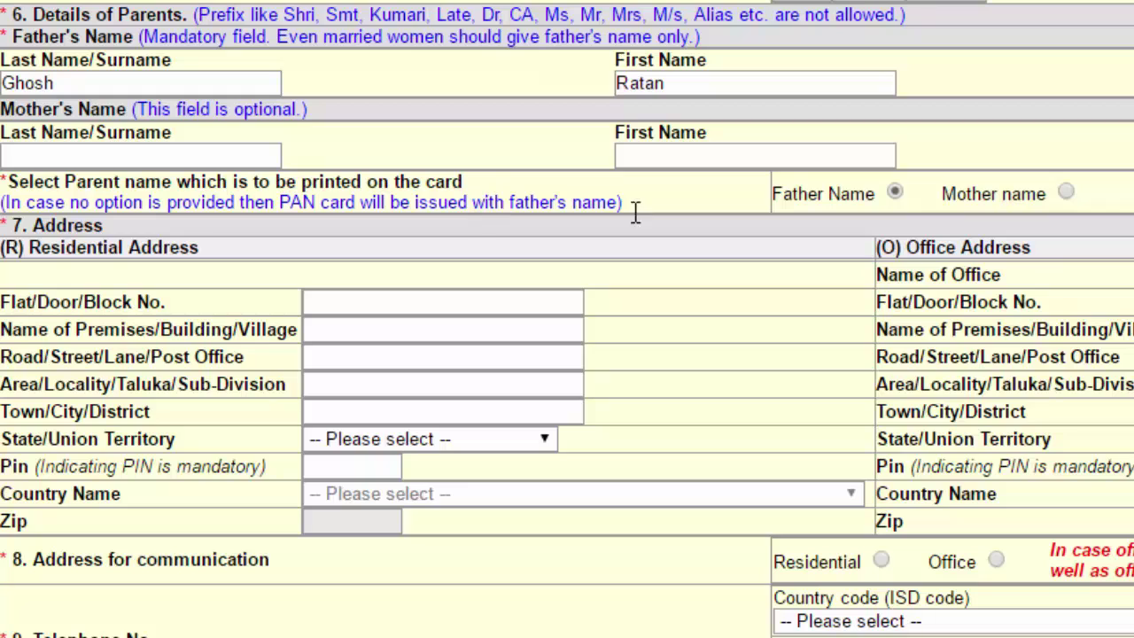
{"action": "left_click", "coordinate": [867, 203]}
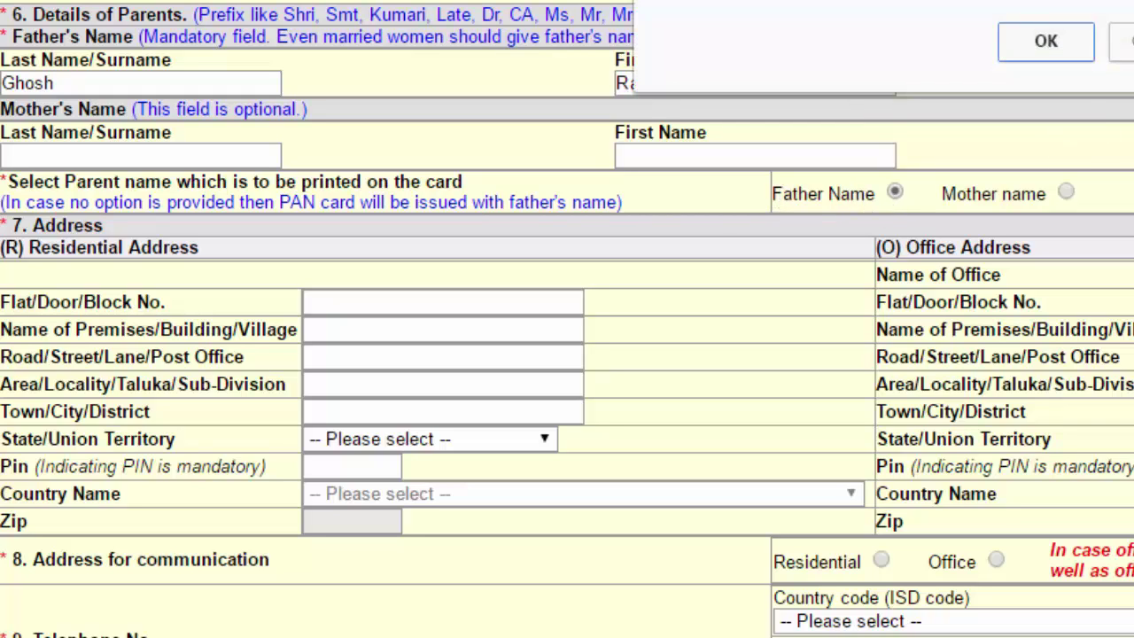
{"action": "left_click", "coordinate": [1077, 51]}
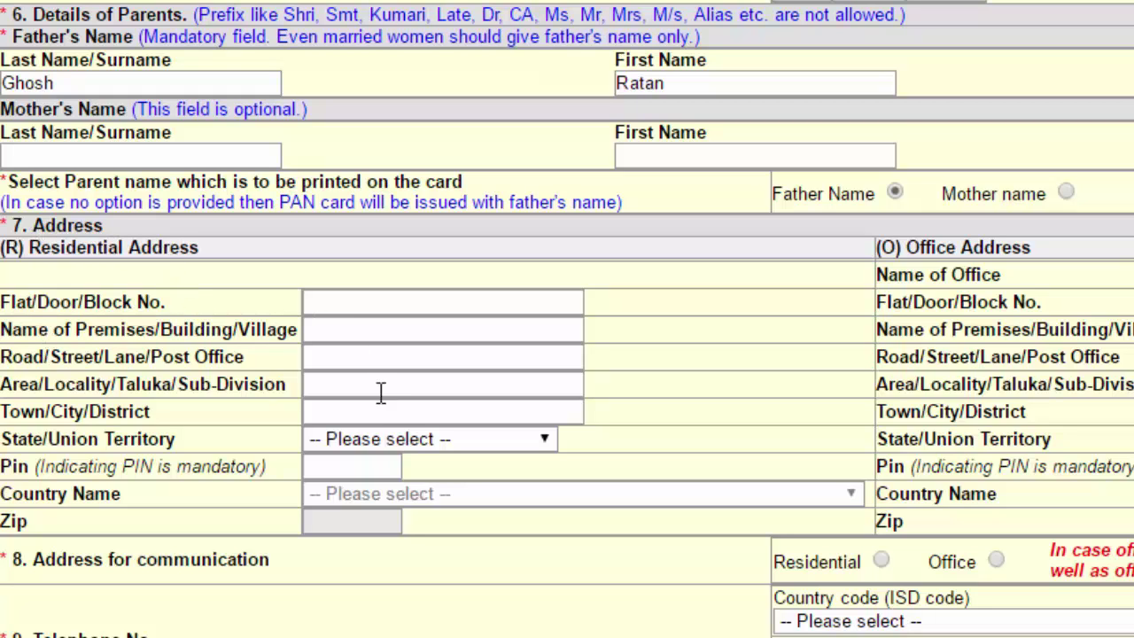
Set the residential state to West Bengal, town to Howrah, and enter the PIN code
{"action": "left_click", "coordinate": [424, 443]}
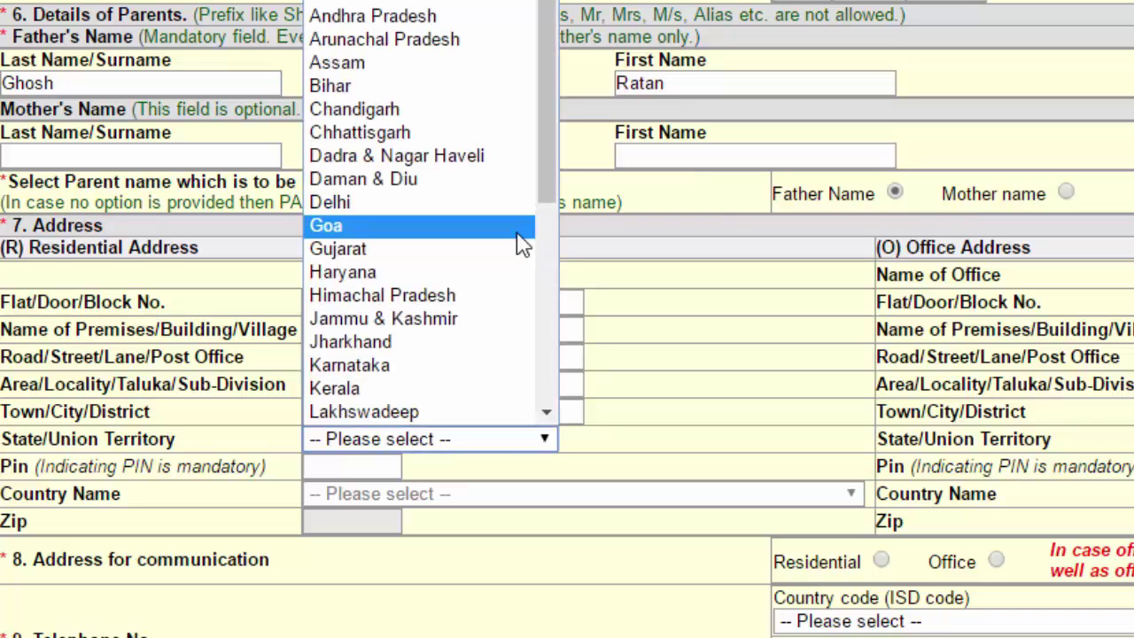
{"action": "left_click_drag", "start_coordinate": [559, 173], "coordinate": [568, 390]}
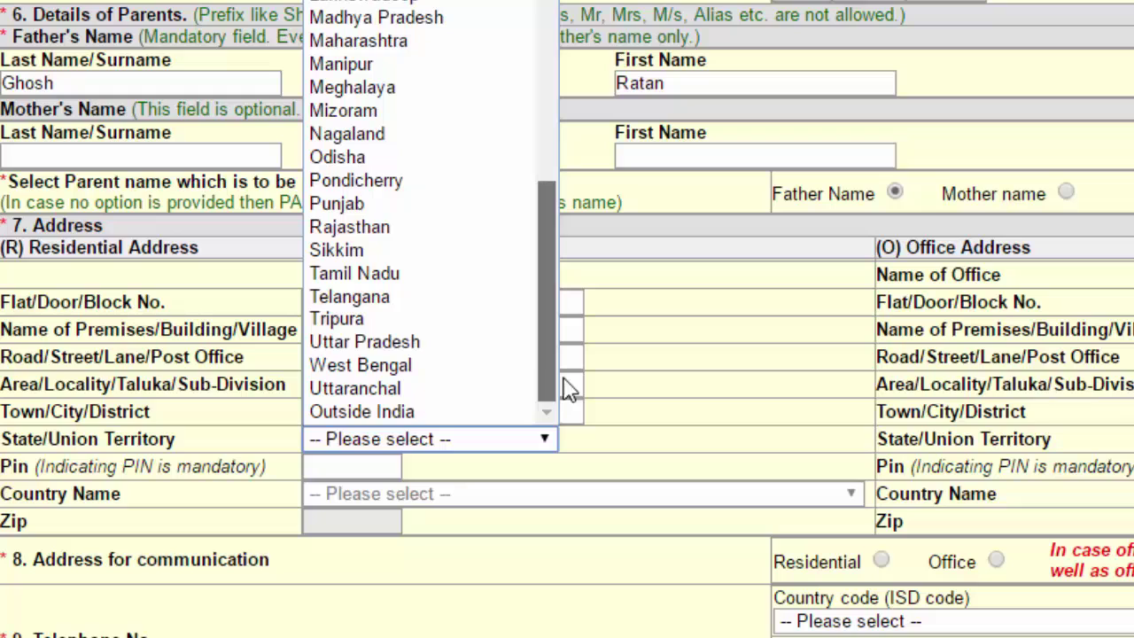
{"action": "left_click", "coordinate": [476, 367]}
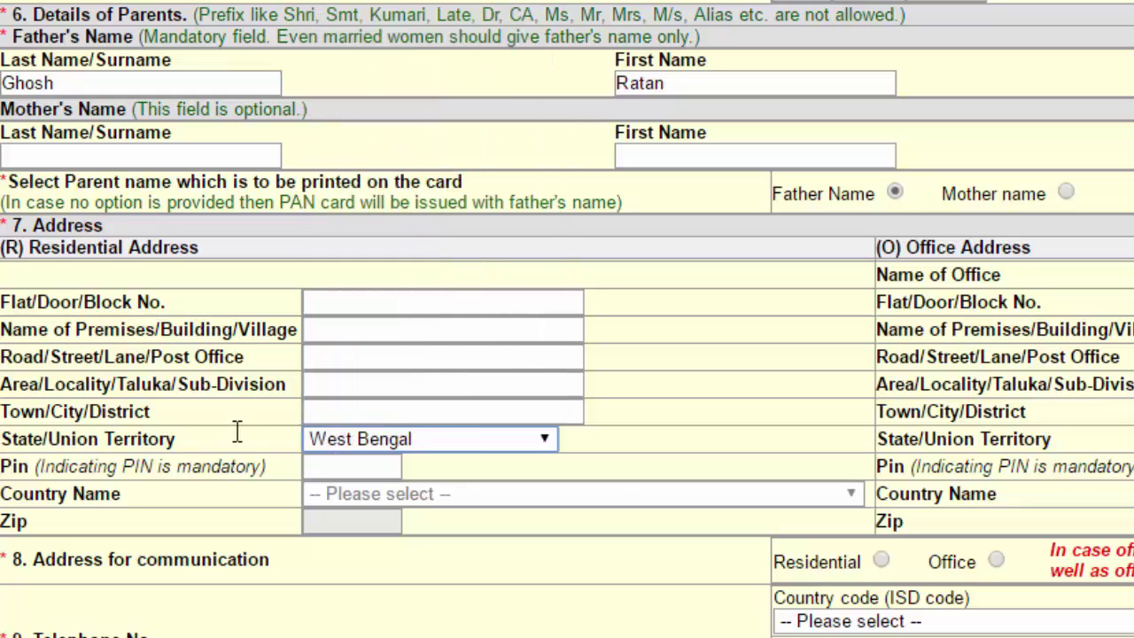
{"action": "left_click", "coordinate": [342, 411]}
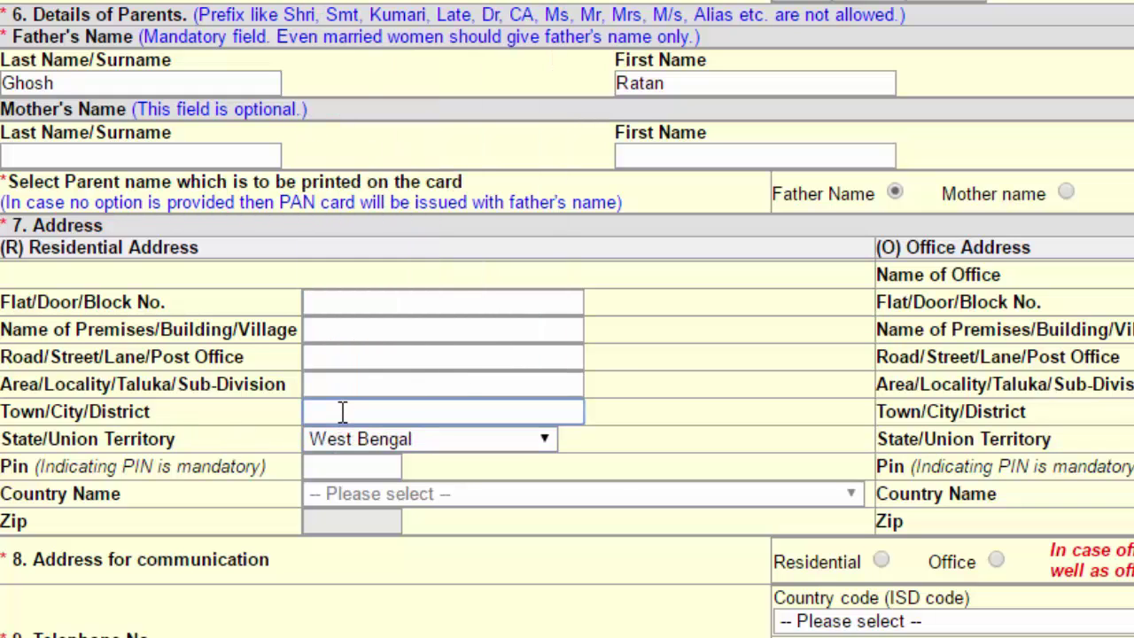
{"action": "type", "text": "Howrah"}
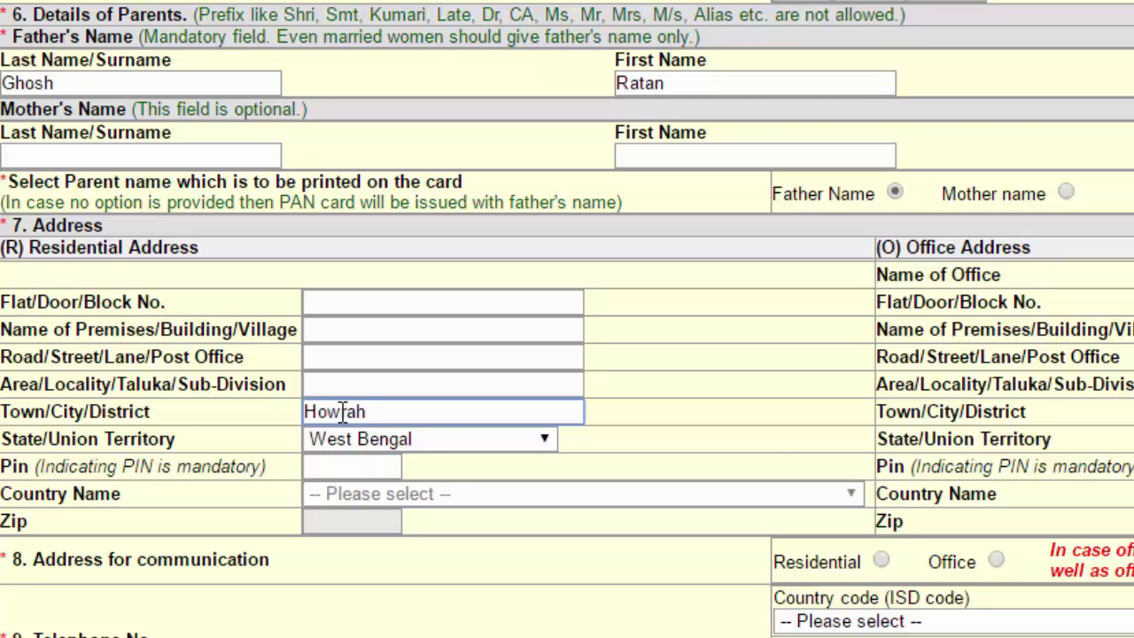
{"action": "left_click", "coordinate": [769, 421]}
{"action": "left_click", "coordinate": [371, 467]}
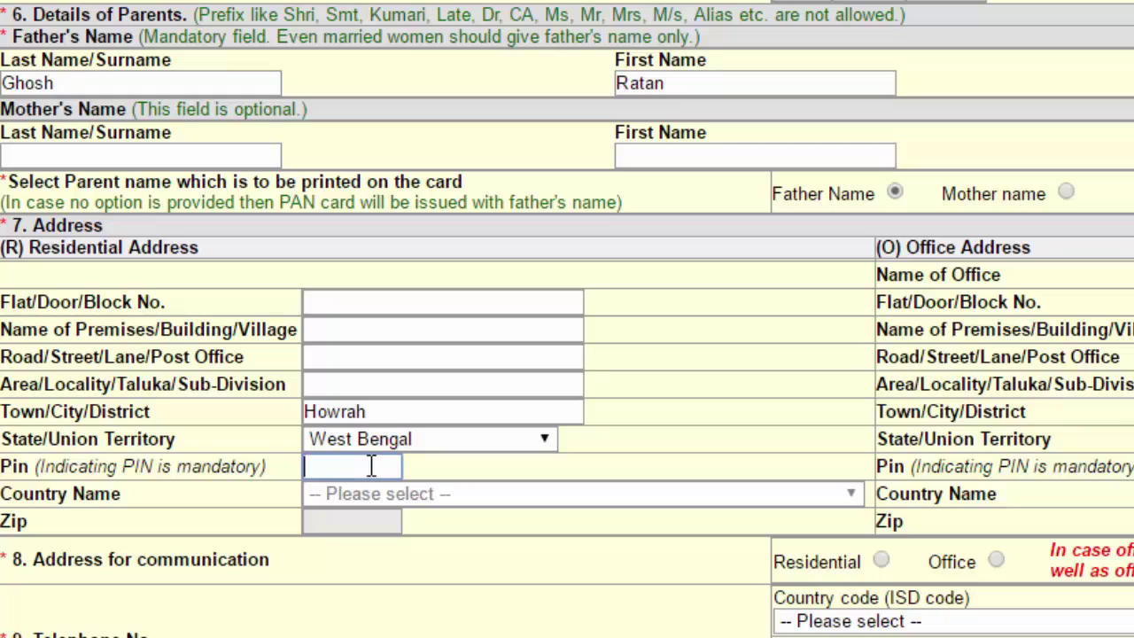
{"action": "type", "text": "711304"}
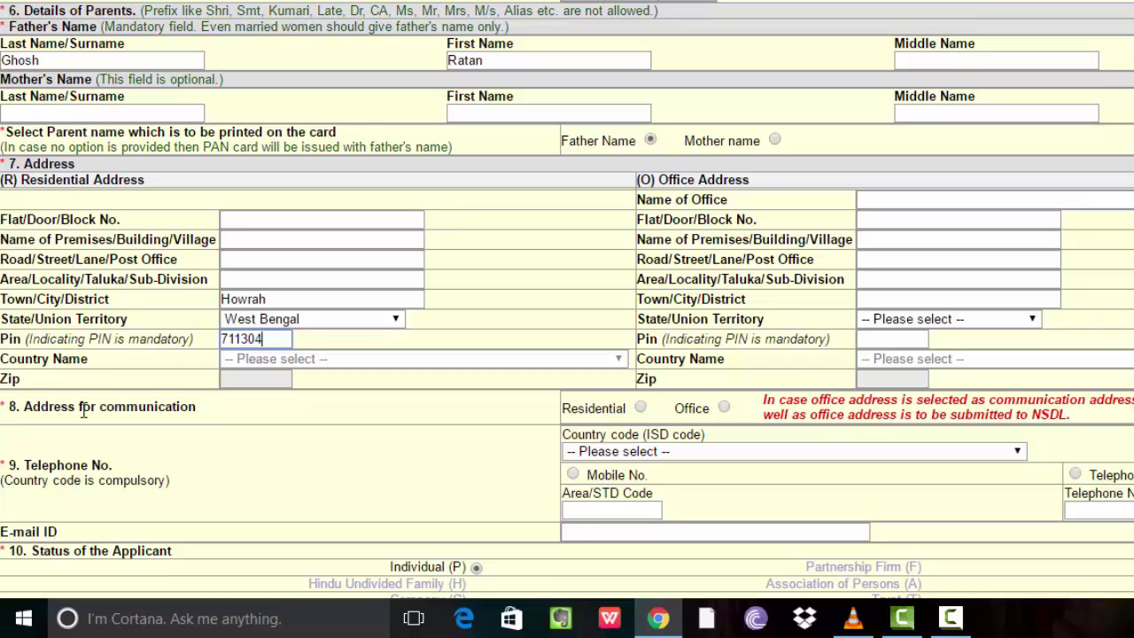
Keep Residential as the communication address and select Mobile No. as the telephone type
{"action": "left_click", "coordinate": [641, 409]}
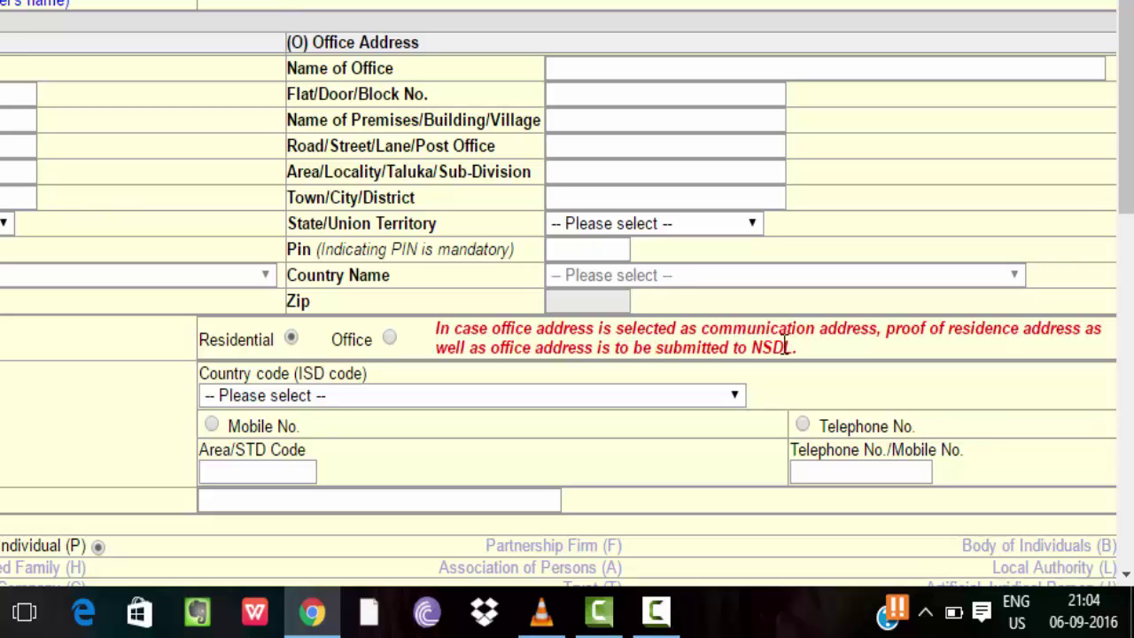
{"action": "left_click", "coordinate": [387, 339]}
{"action": "left_click", "coordinate": [290, 339]}
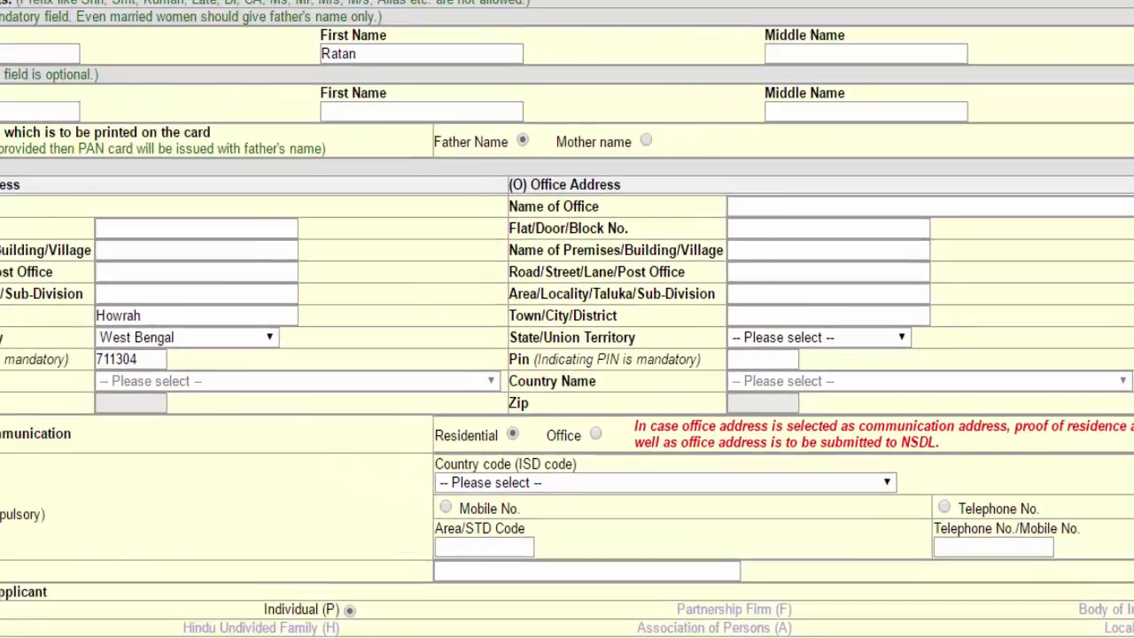
{"action": "scroll", "coordinate": [567, 344], "scroll_direction": "down", "scroll_amount": 1}
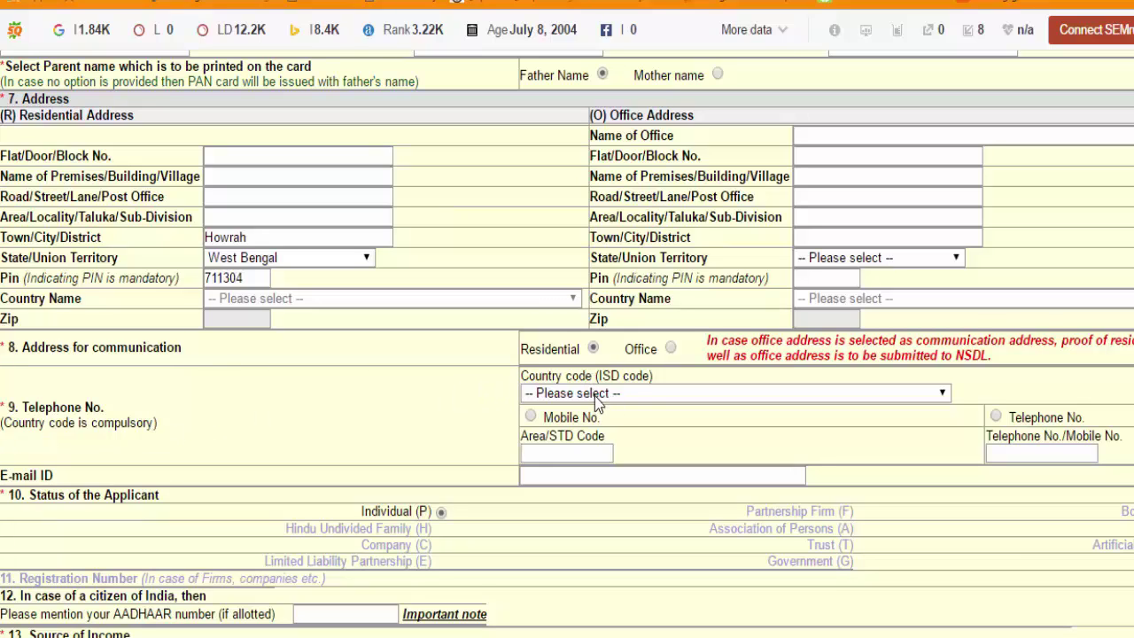
{"action": "left_click", "coordinate": [530, 417]}
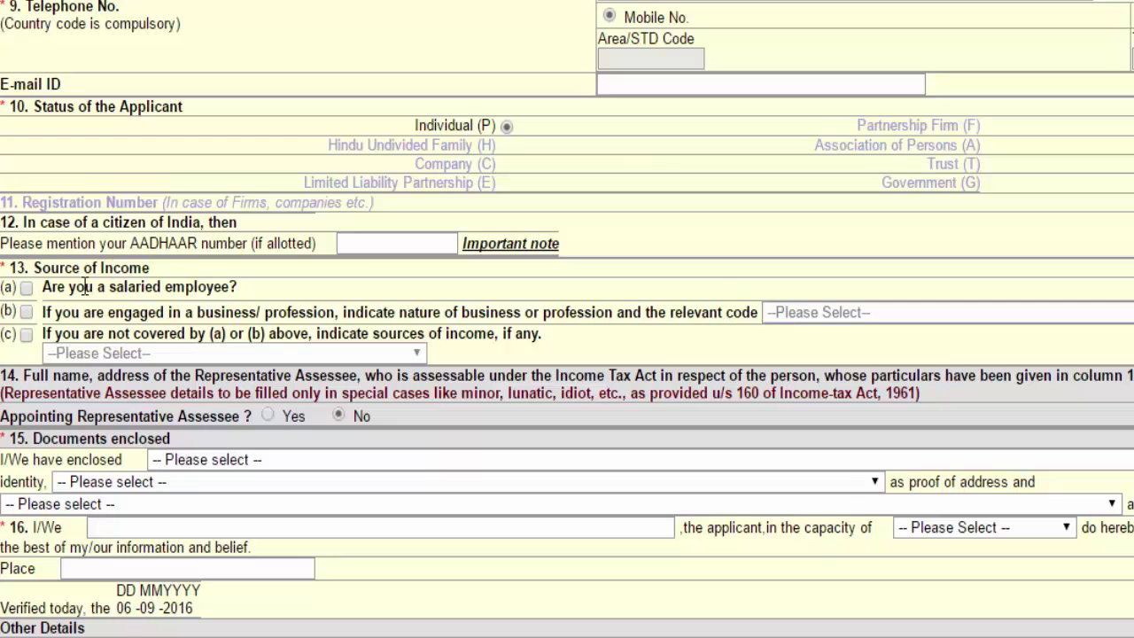
Leave business income unticked, tick other sources of income and choose No income
{"action": "left_click", "coordinate": [39, 313]}
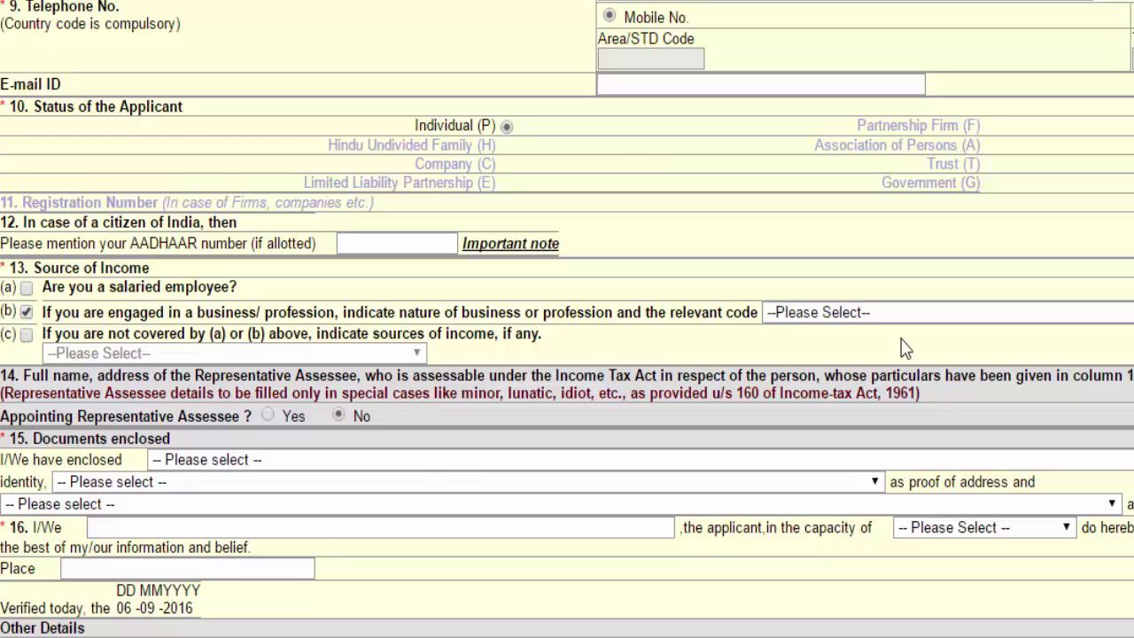
{"action": "left_click", "coordinate": [893, 312]}
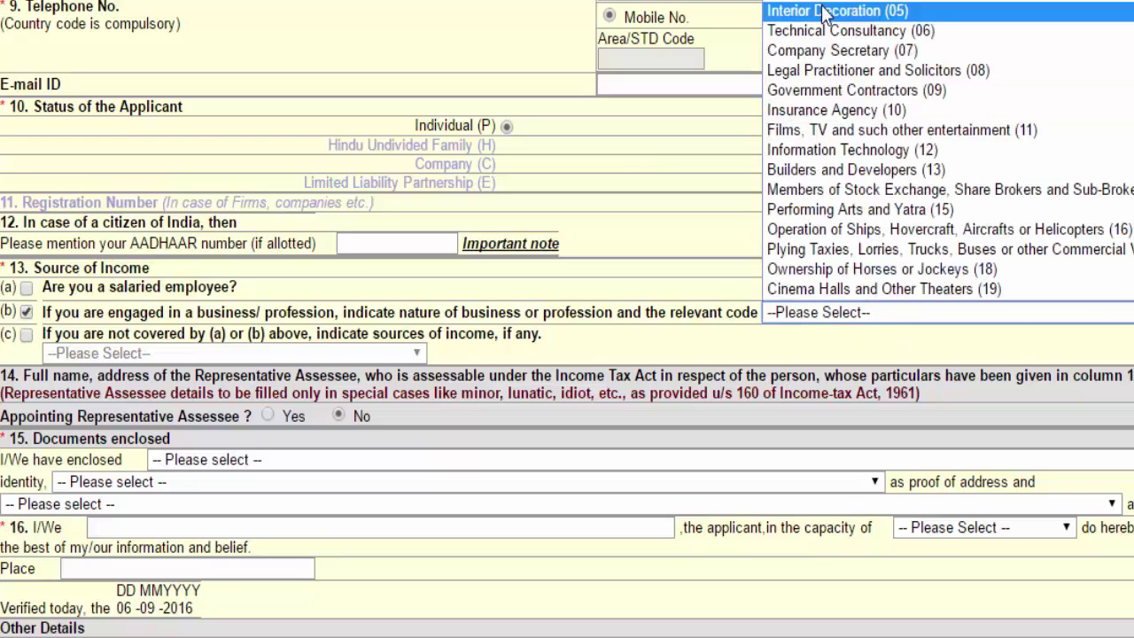
{"action": "left_click", "coordinate": [691, 288]}
{"action": "left_click", "coordinate": [27, 312]}
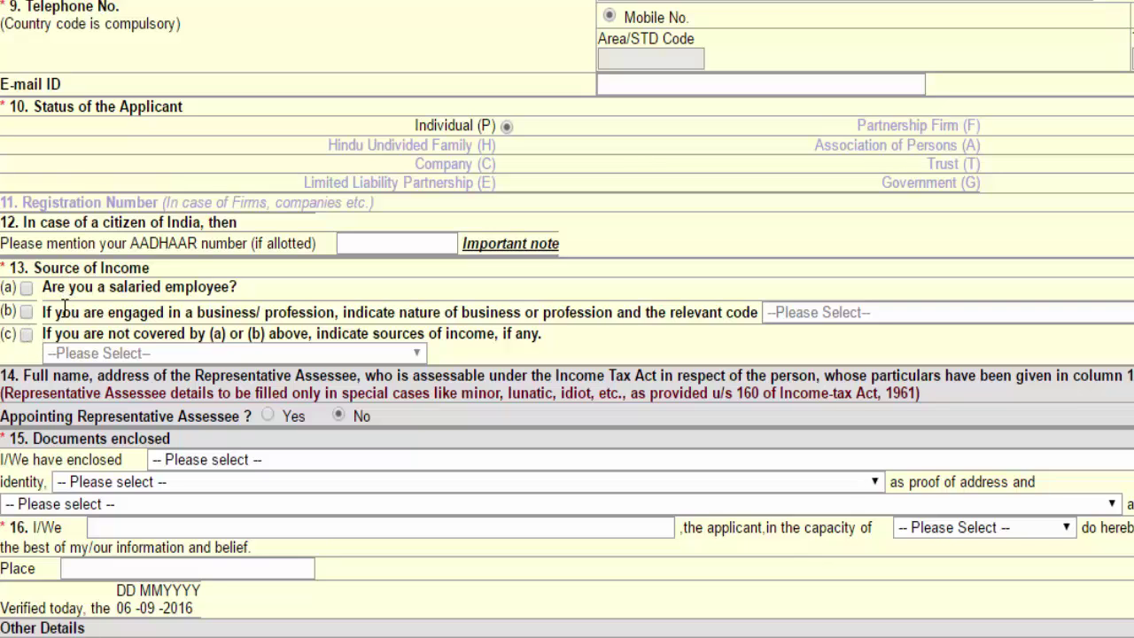
{"action": "left_click", "coordinate": [27, 337]}
{"action": "left_click", "coordinate": [126, 355]}
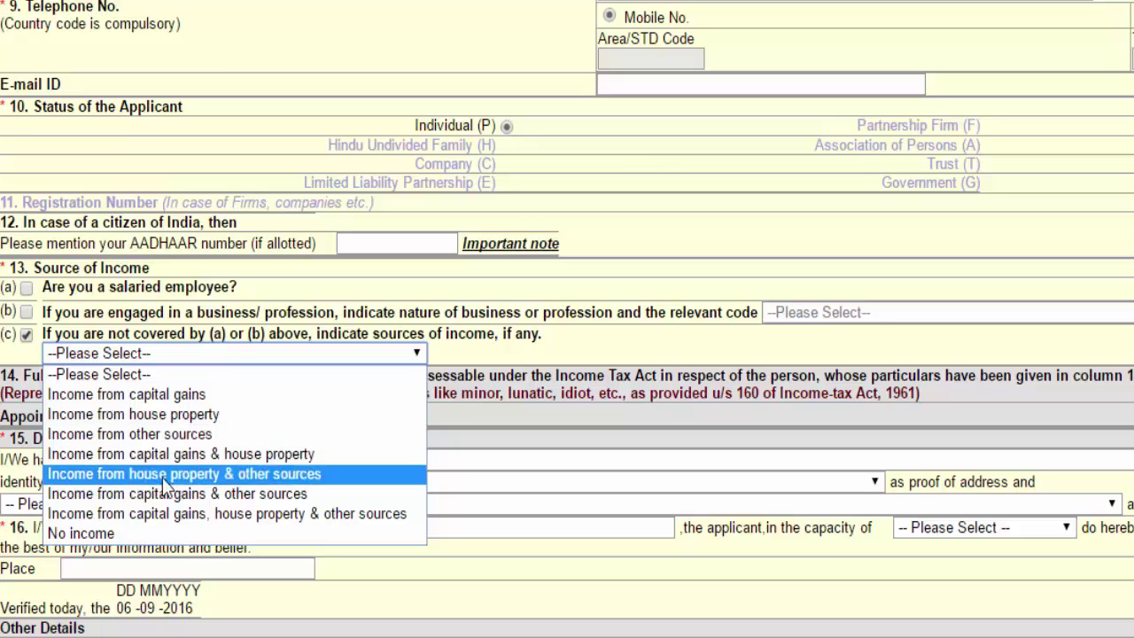
{"action": "left_click", "coordinate": [107, 532]}
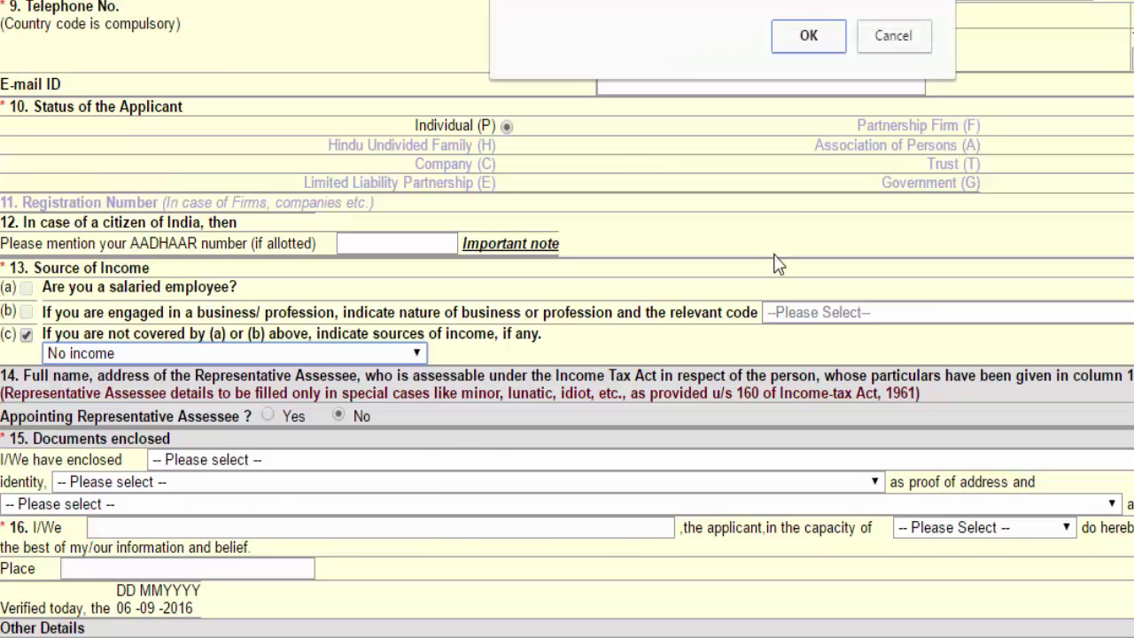
Click OK on the income confirmation dialog
{"action": "left_click", "coordinate": [811, 37]}
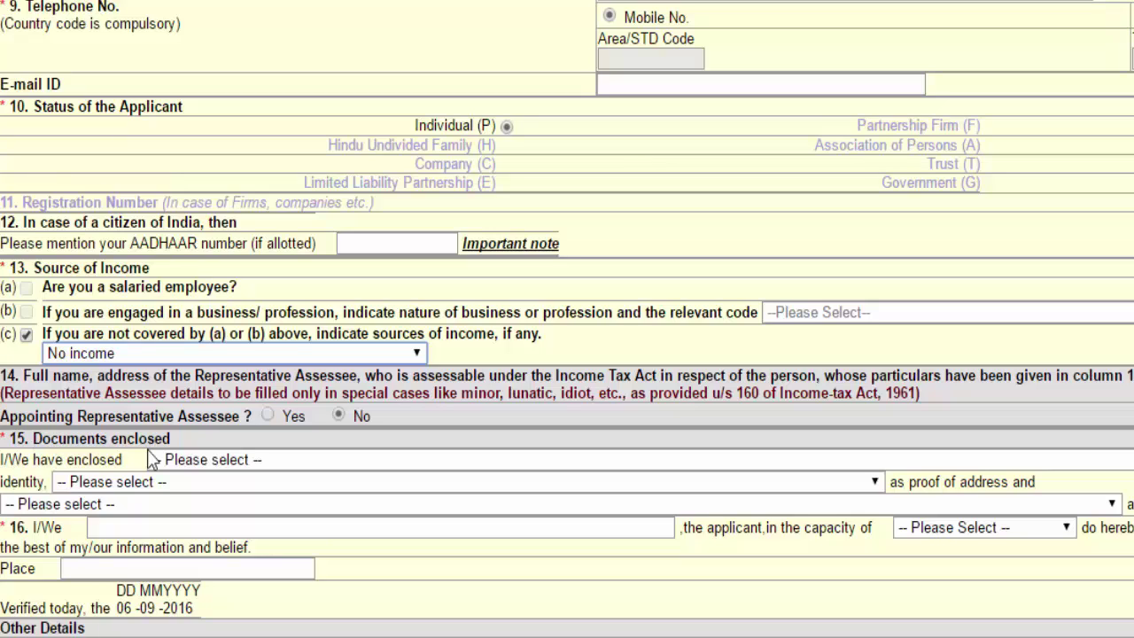
Enter the applicant's full name in the declaration 16 I/We field
{"action": "left_click", "coordinate": [256, 462]}
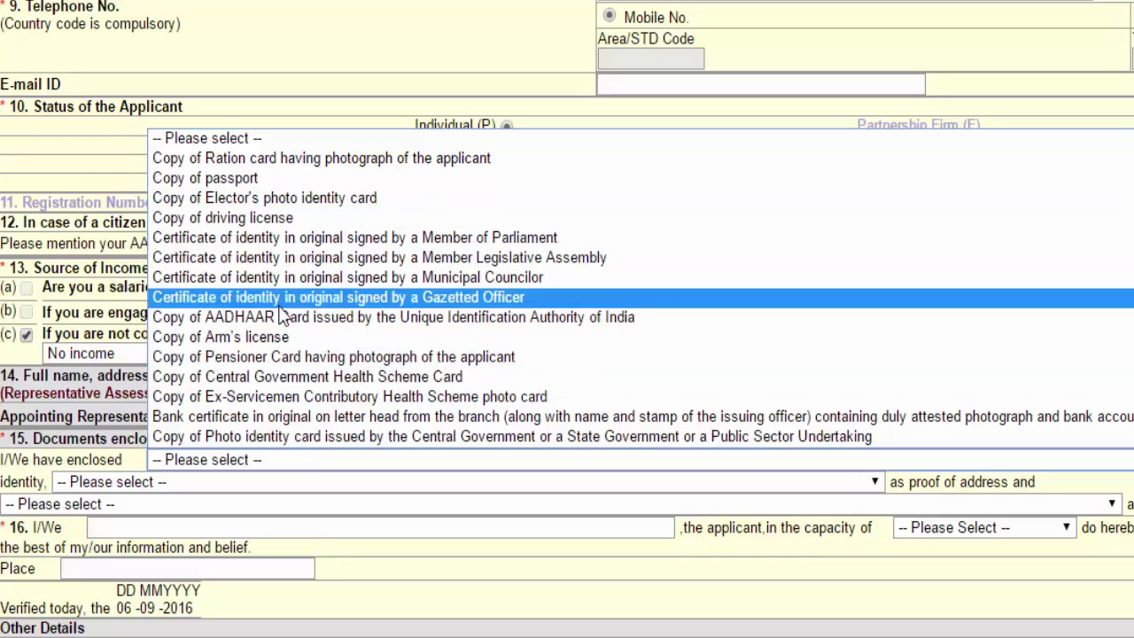
{"action": "left_click", "coordinate": [111, 438]}
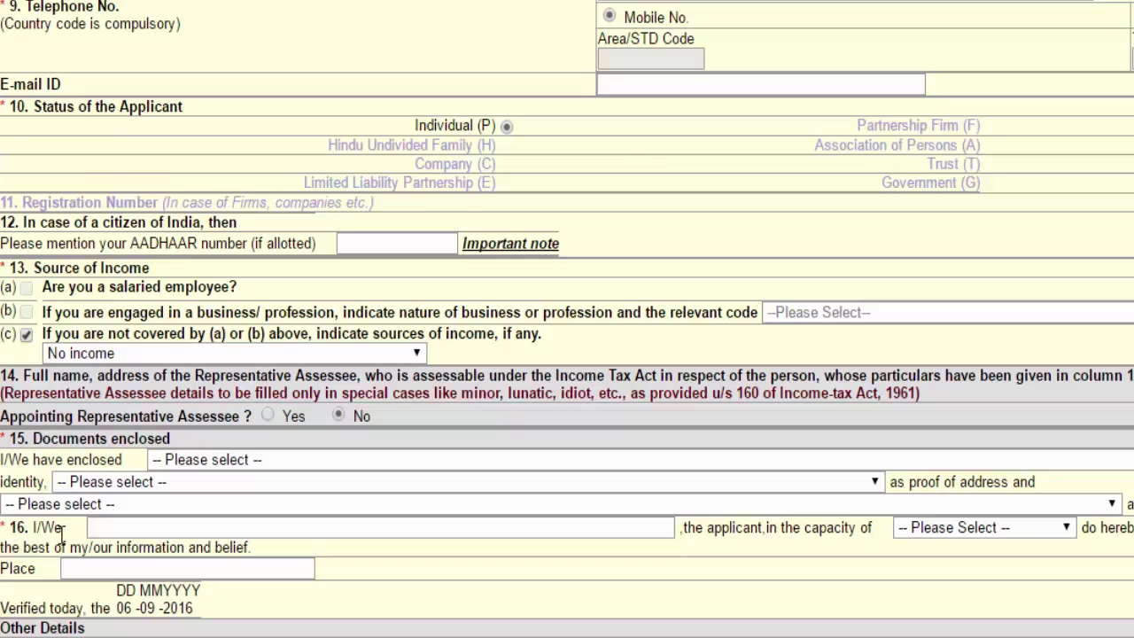
{"action": "left_click", "coordinate": [126, 527]}
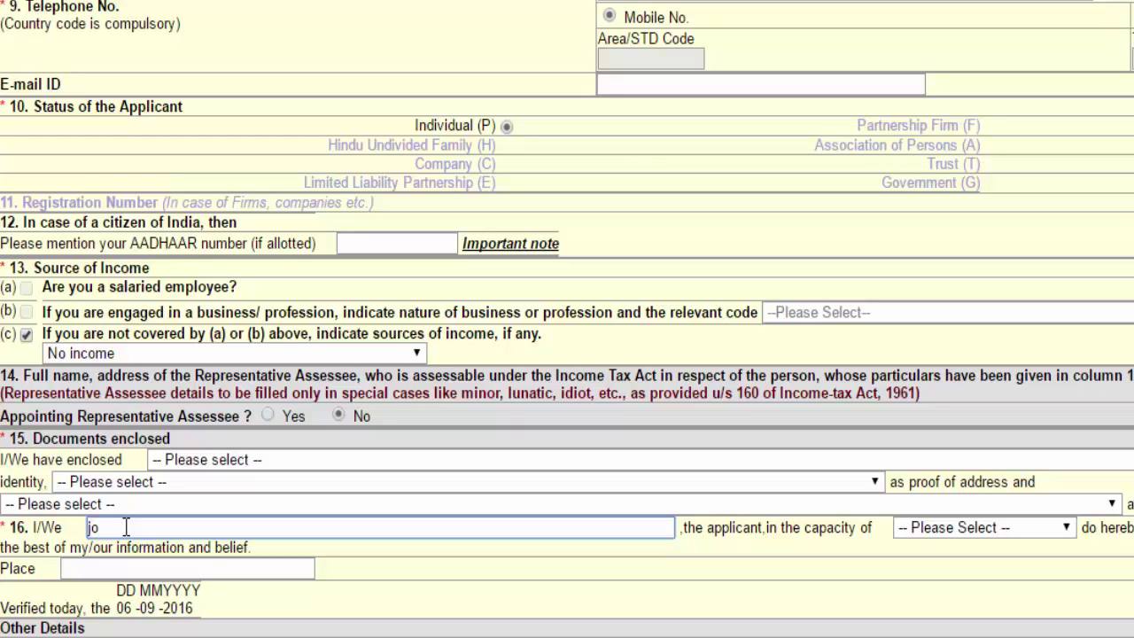
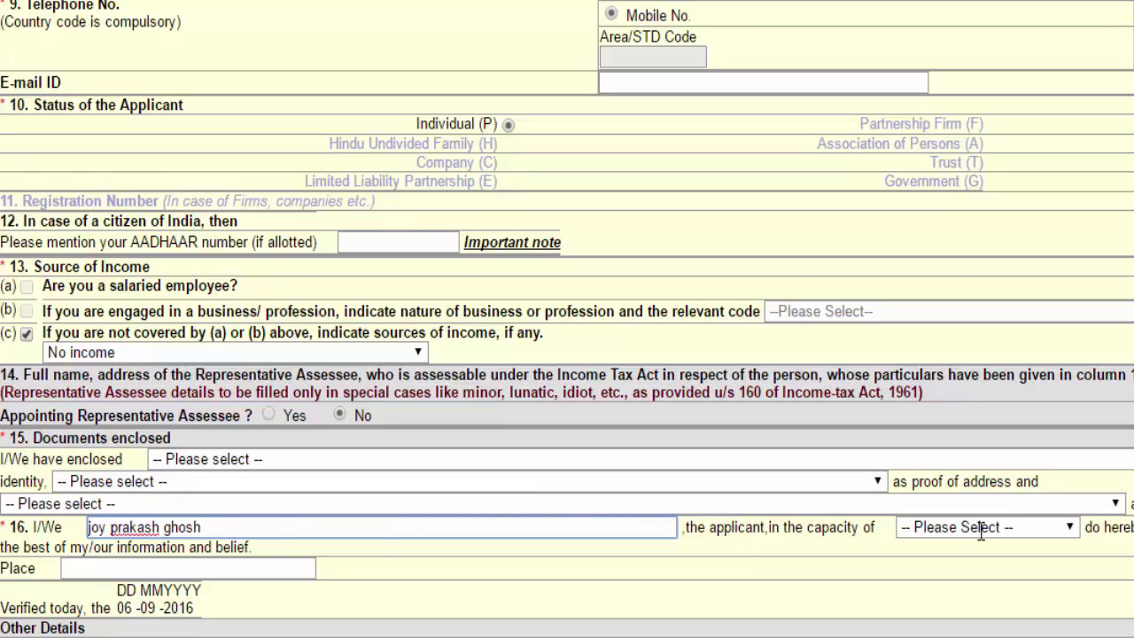
Set the declaration capacity to Himself/herself and move to the Place field
{"action": "left_click", "coordinate": [1019, 531]}
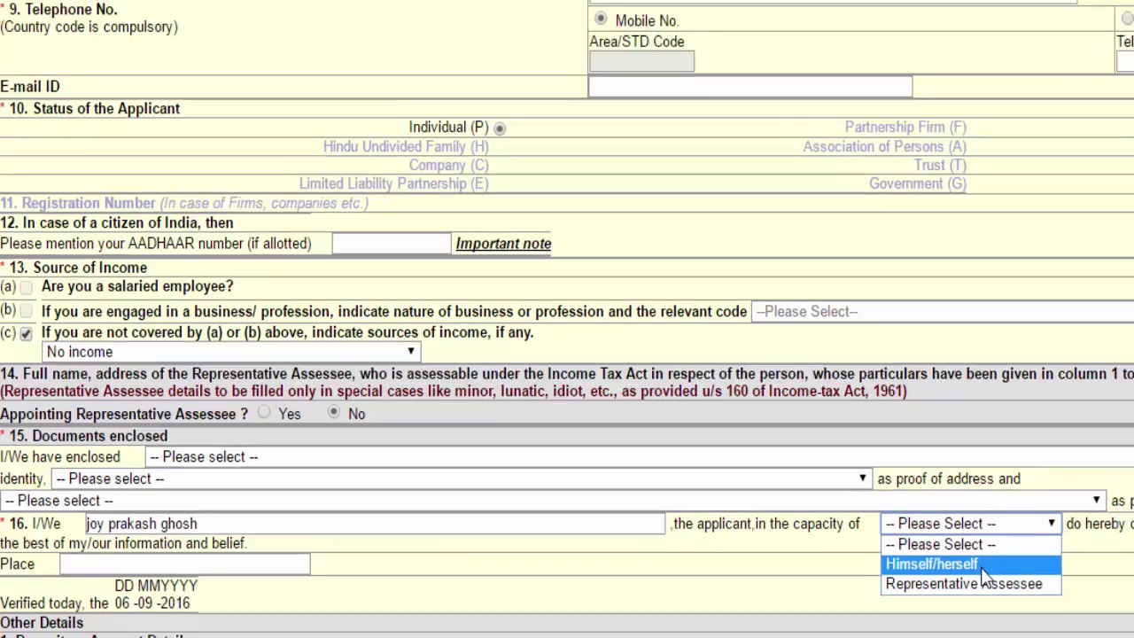
{"action": "left_click", "coordinate": [1003, 568]}
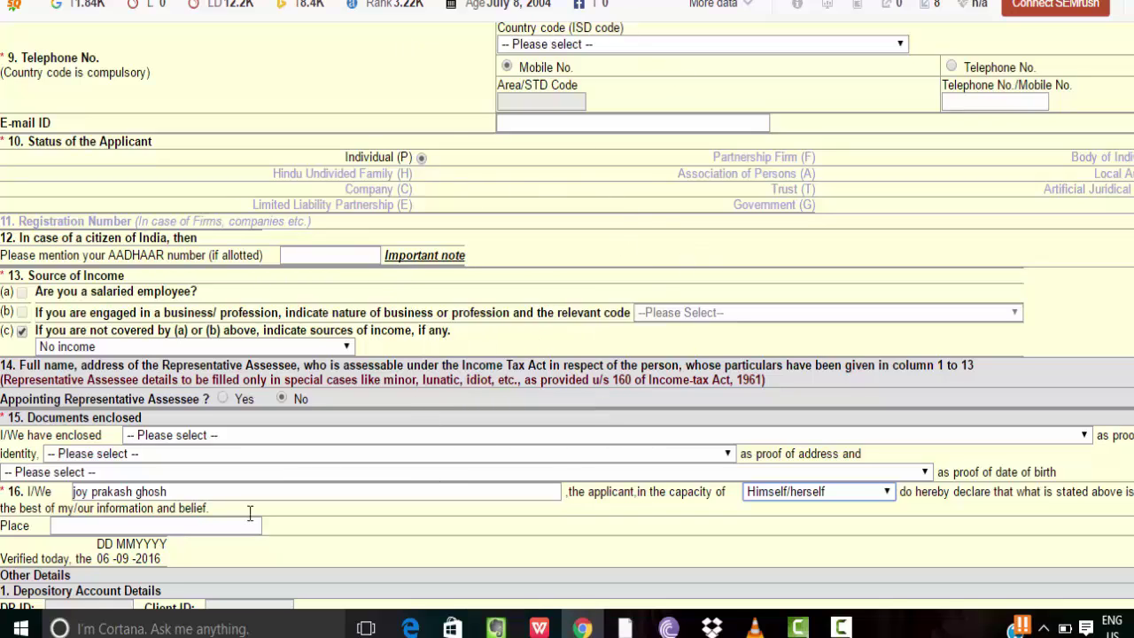
{"action": "left_click", "coordinate": [125, 529]}
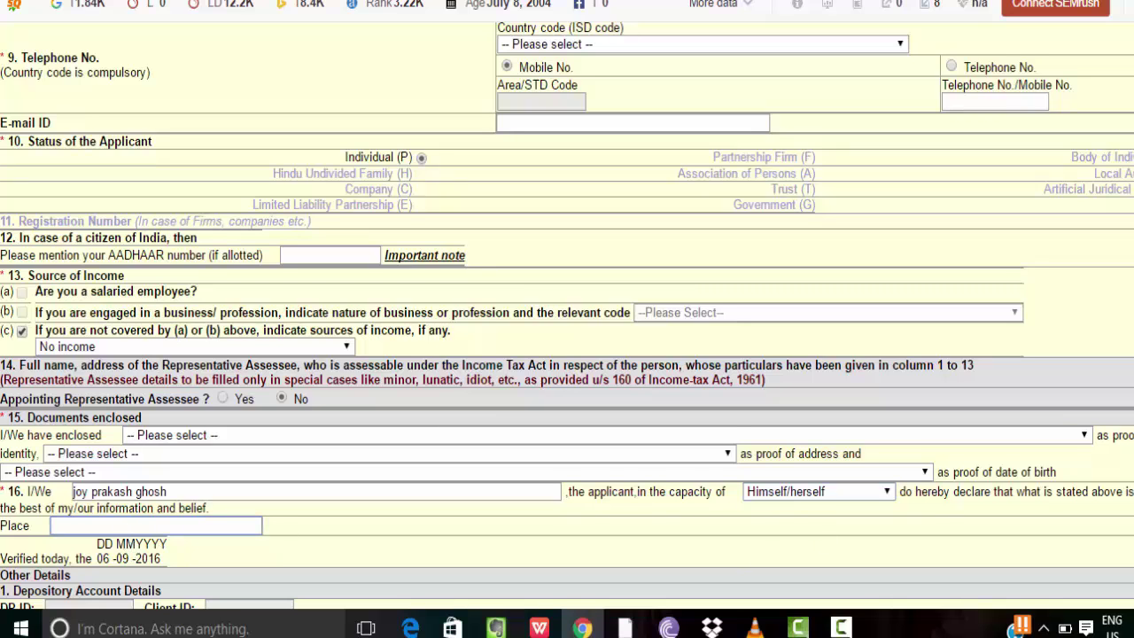
{"action": "scroll", "coordinate": [567, 319], "scroll_direction": "down", "scroll_amount": 3}
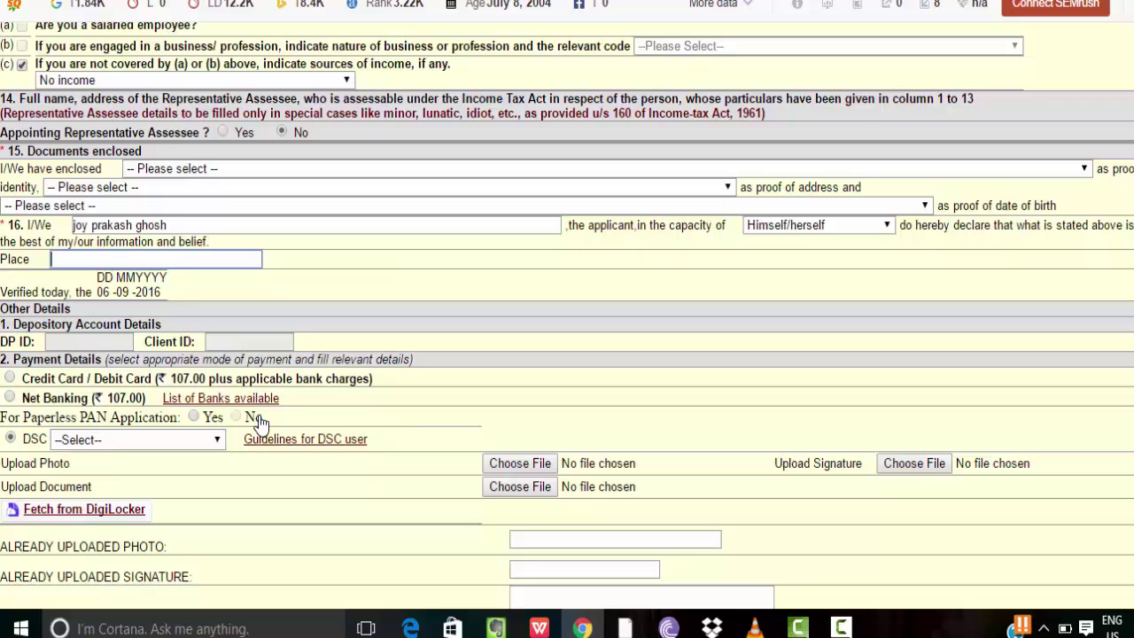
Select the DSC signing option and Net Banking (₹ 107.00) as the payment mode
{"action": "left_click", "coordinate": [10, 437]}
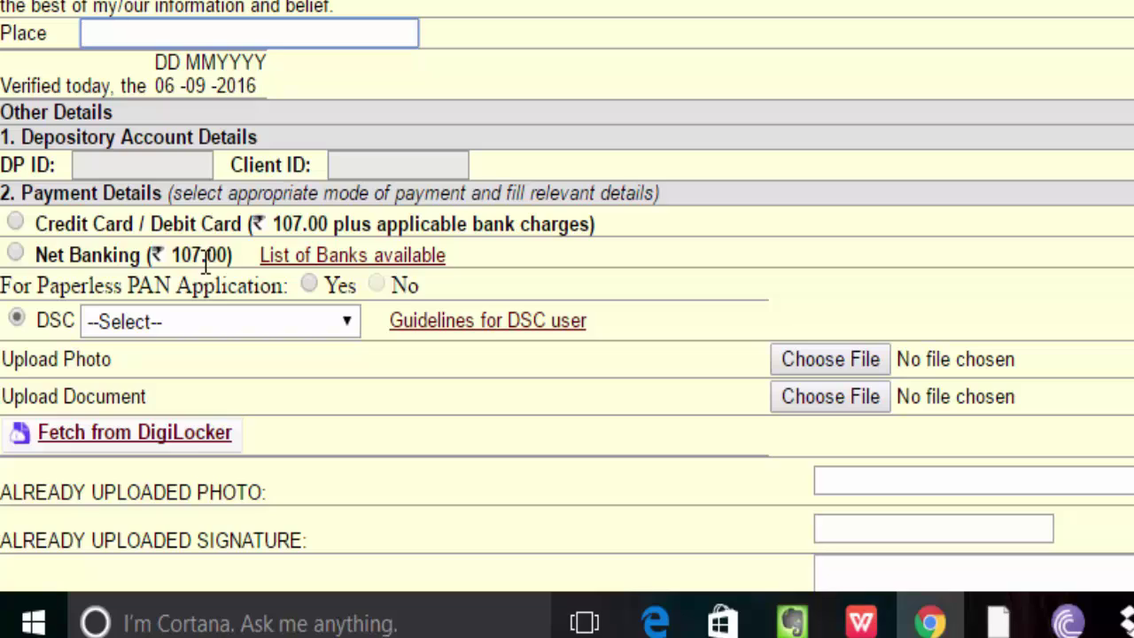
{"action": "left_click", "coordinate": [20, 257]}
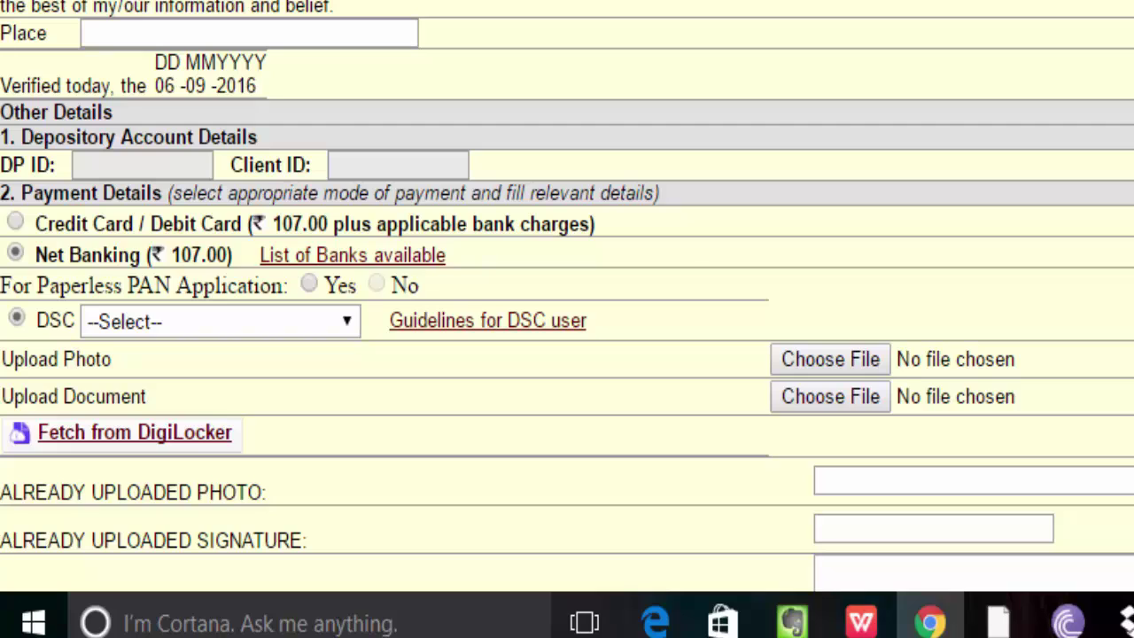
{"action": "scroll", "coordinate": [567, 301], "scroll_direction": "down", "scroll_amount": 3}
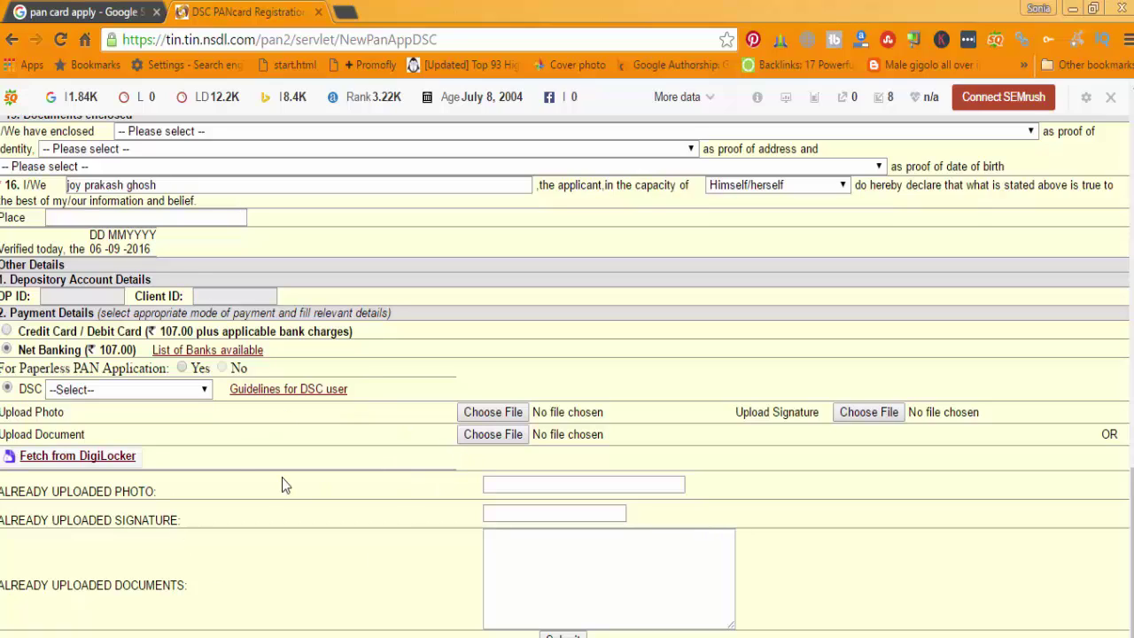
Open 'Guidelines for DSC user' in a new tab, confirm the session prompt, and return to the form
{"action": "right_click", "coordinate": [277, 399]}
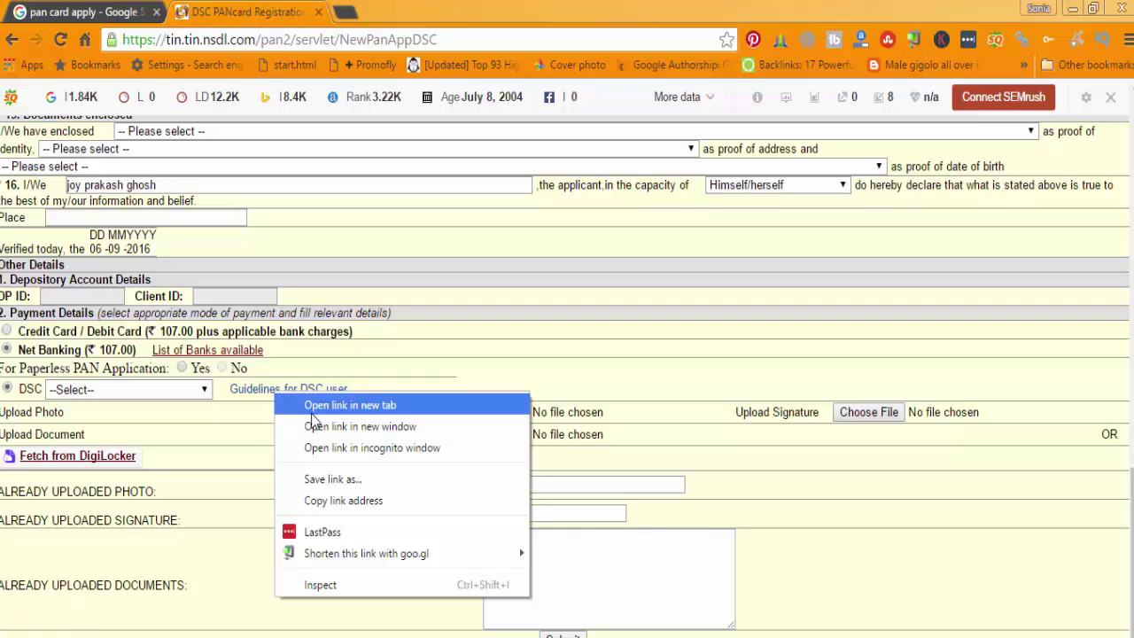
{"action": "left_click", "coordinate": [337, 403]}
{"action": "left_click", "coordinate": [417, 14]}
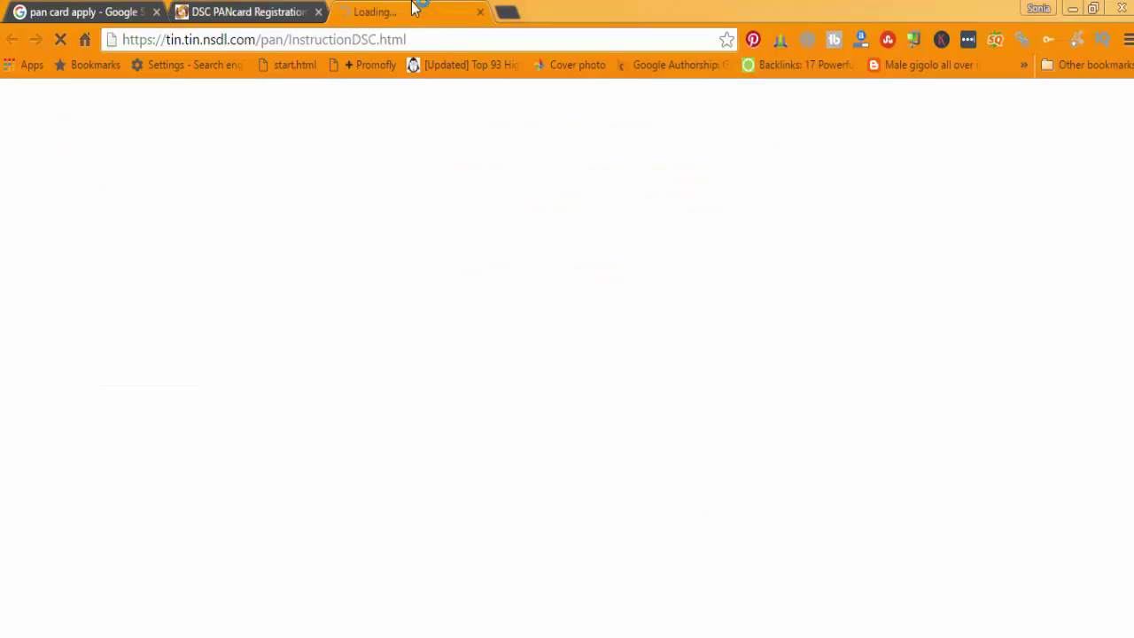
{"action": "left_click", "coordinate": [253, 9]}
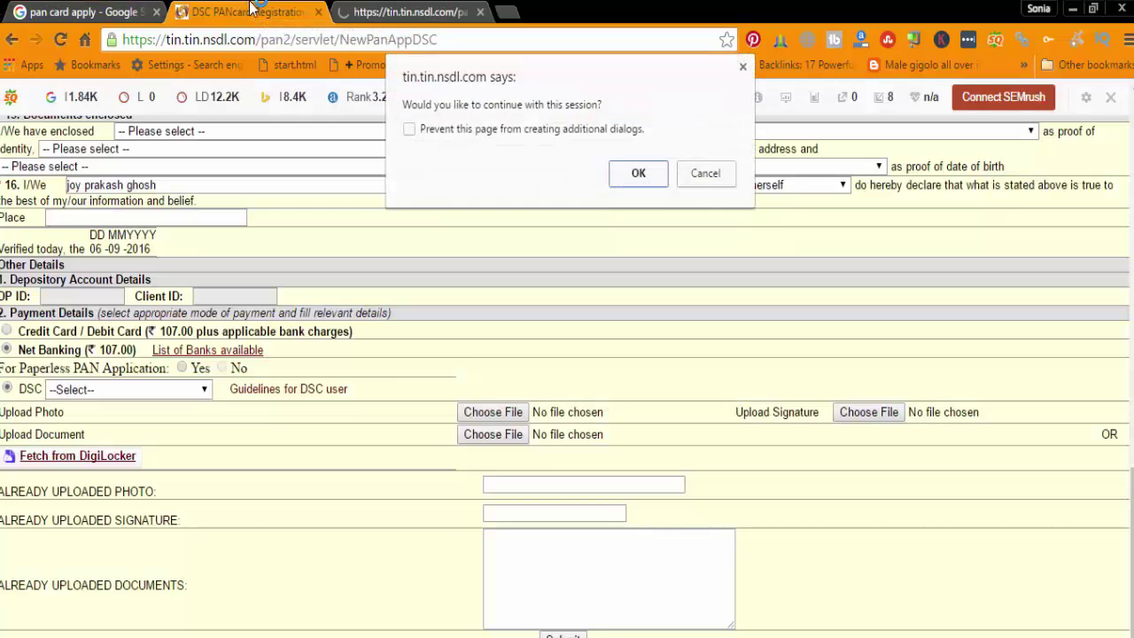
{"action": "left_click", "coordinate": [638, 173]}
{"action": "left_click", "coordinate": [371, 10]}
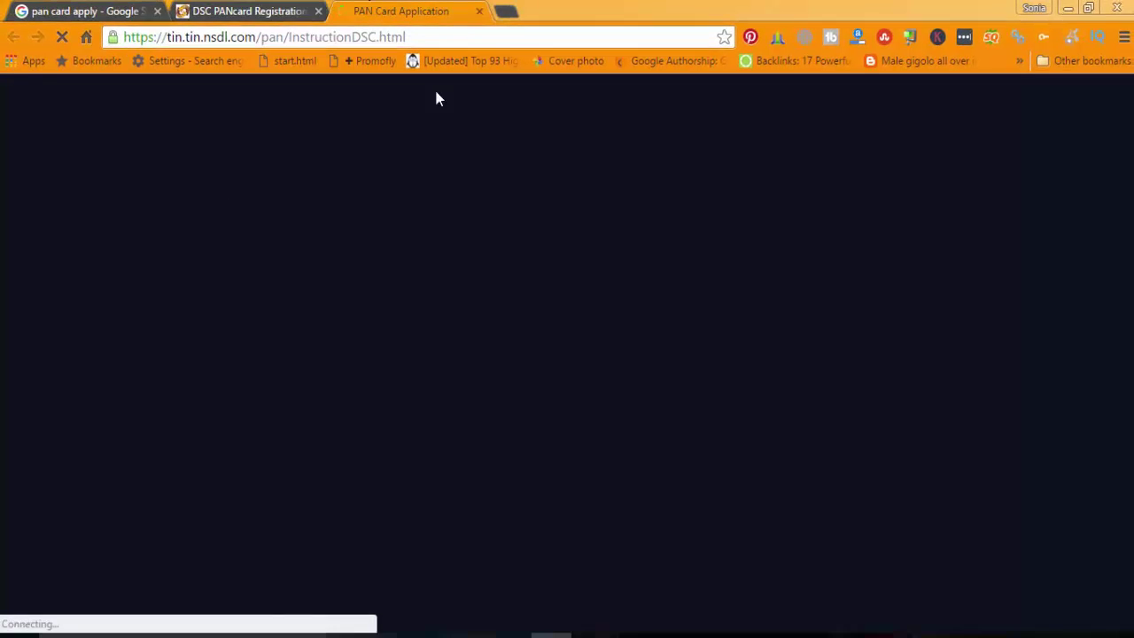
{"action": "left_click", "coordinate": [201, 7]}
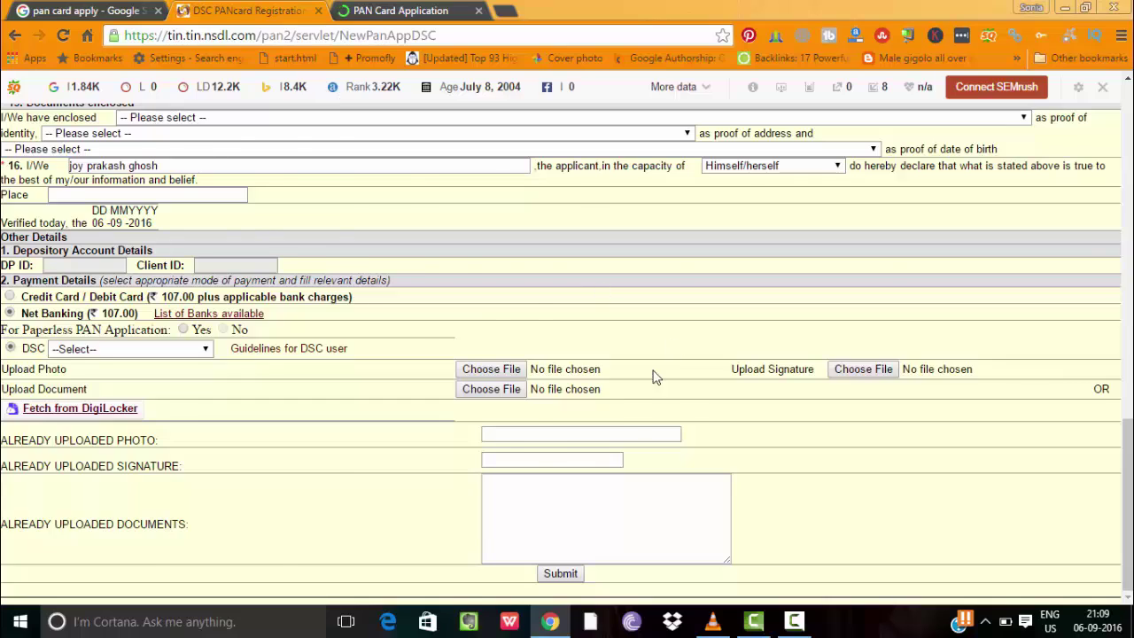
Check the Area Code, AO Type, Range Code and AO Number fields, then select the PAN Card Application tab's address
{"action": "scroll", "coordinate": [653, 375], "scroll_direction": "up", "scroll_amount": 10}
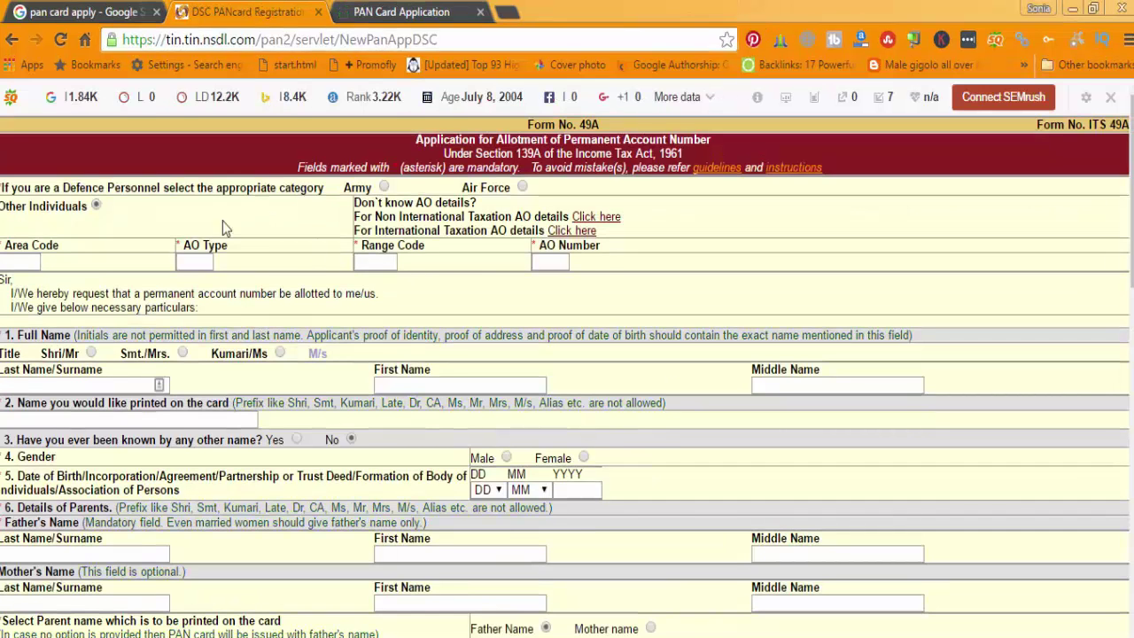
{"action": "left_click", "coordinate": [202, 262]}
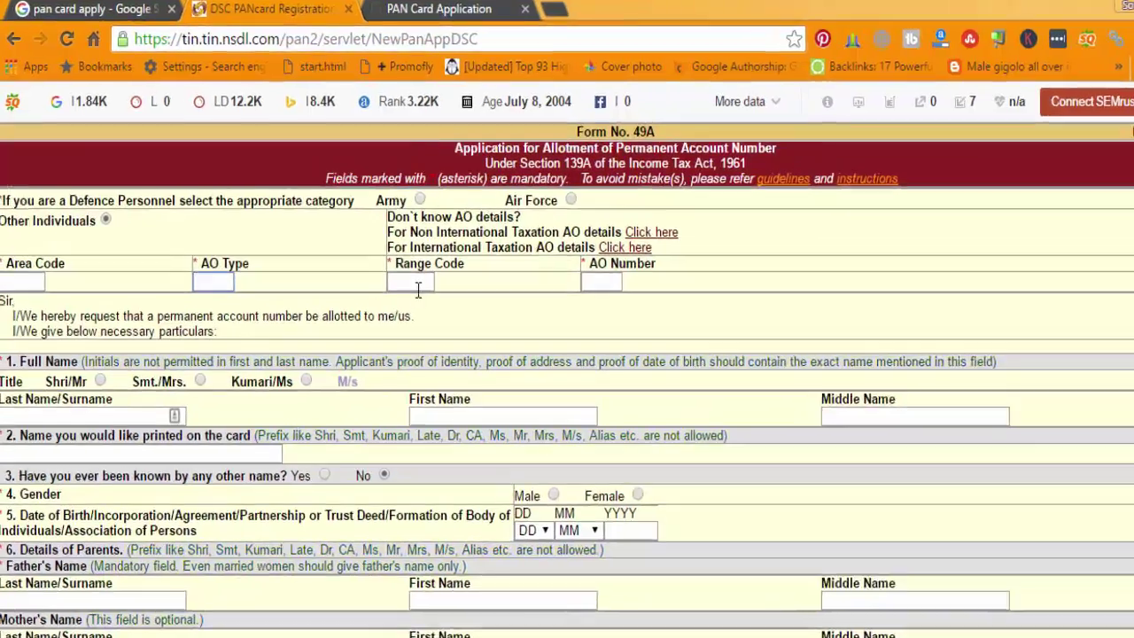
{"action": "left_click", "coordinate": [376, 262]}
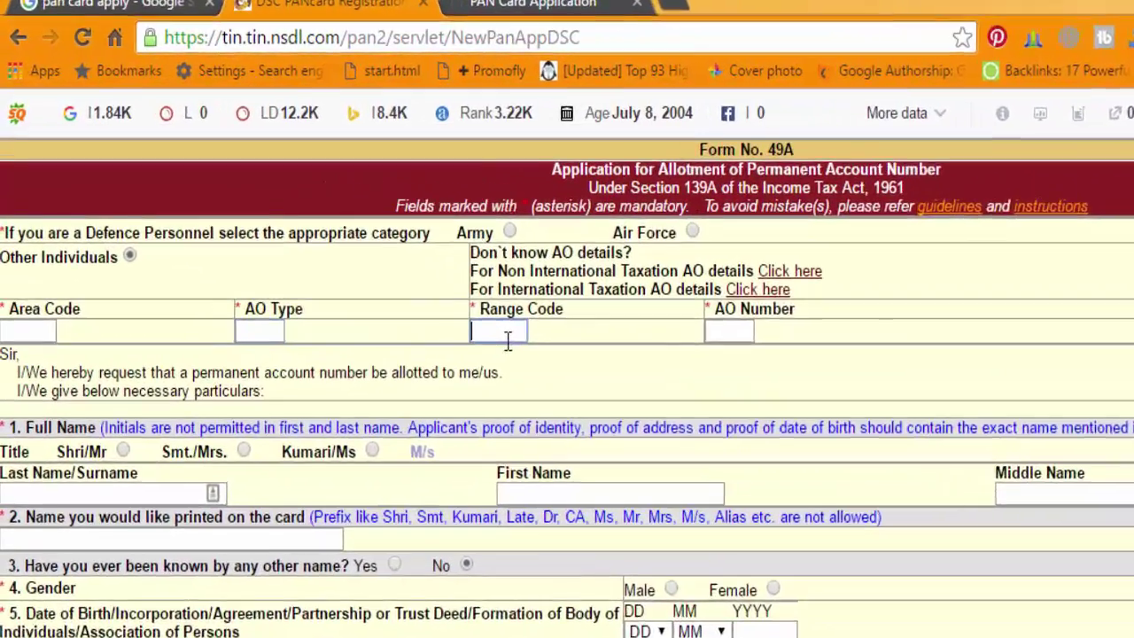
{"action": "left_click", "coordinate": [813, 365]}
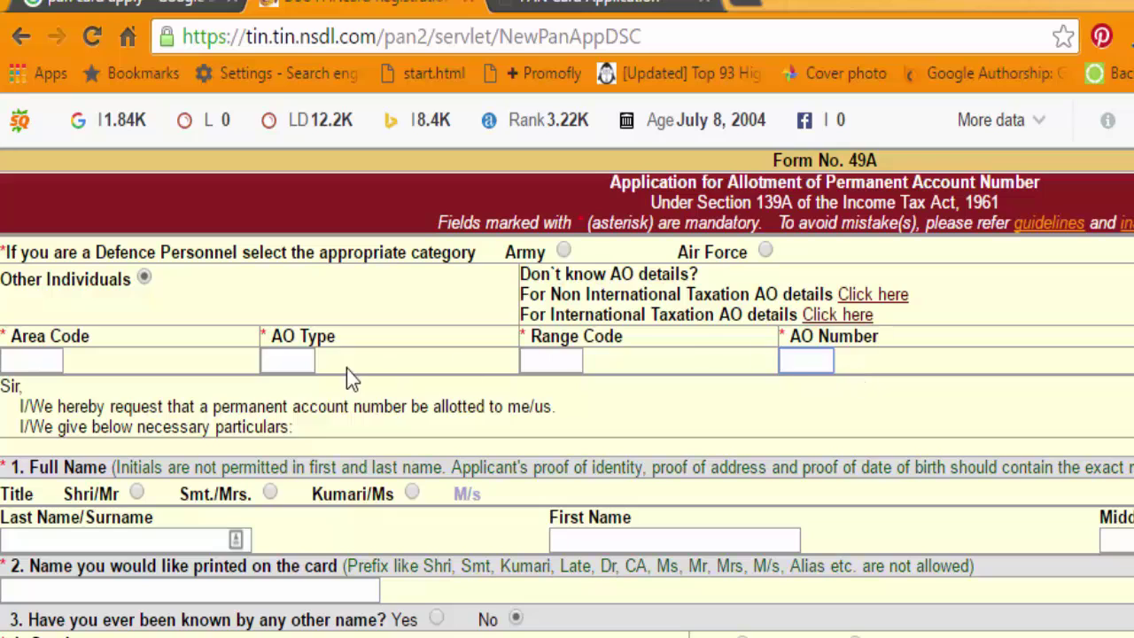
{"action": "left_click", "coordinate": [48, 358]}
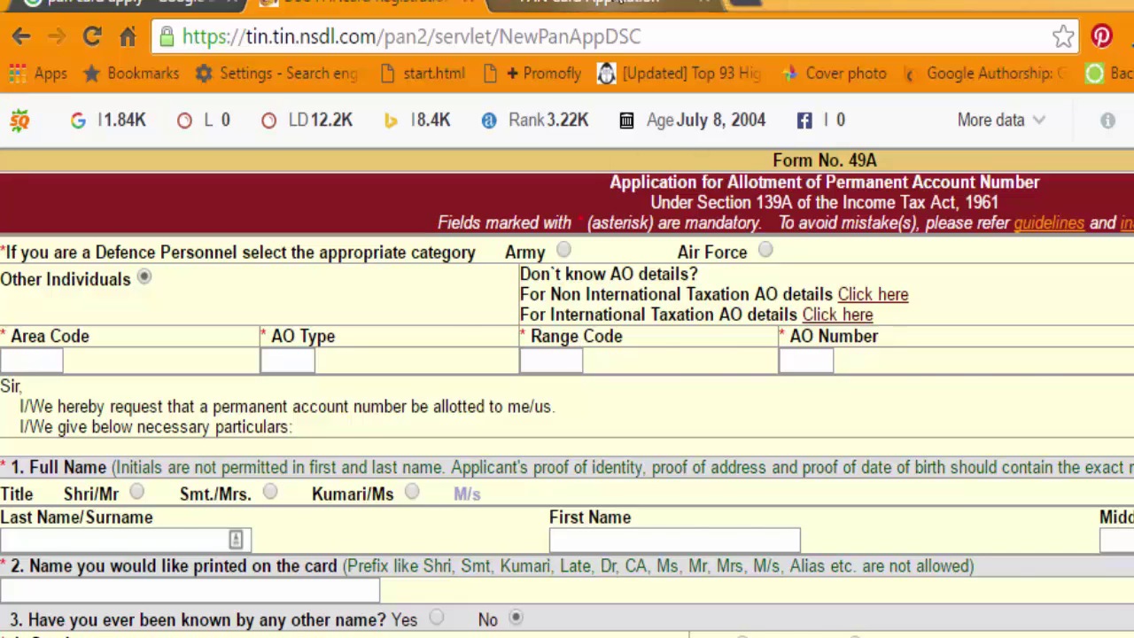
{"action": "left_click", "coordinate": [588, 4]}
{"action": "left_click", "coordinate": [580, 34]}
Search Google for 'ao type in pan card means' and open NSDL's AO Code search result
{"action": "key", "text": "BackSpace"}
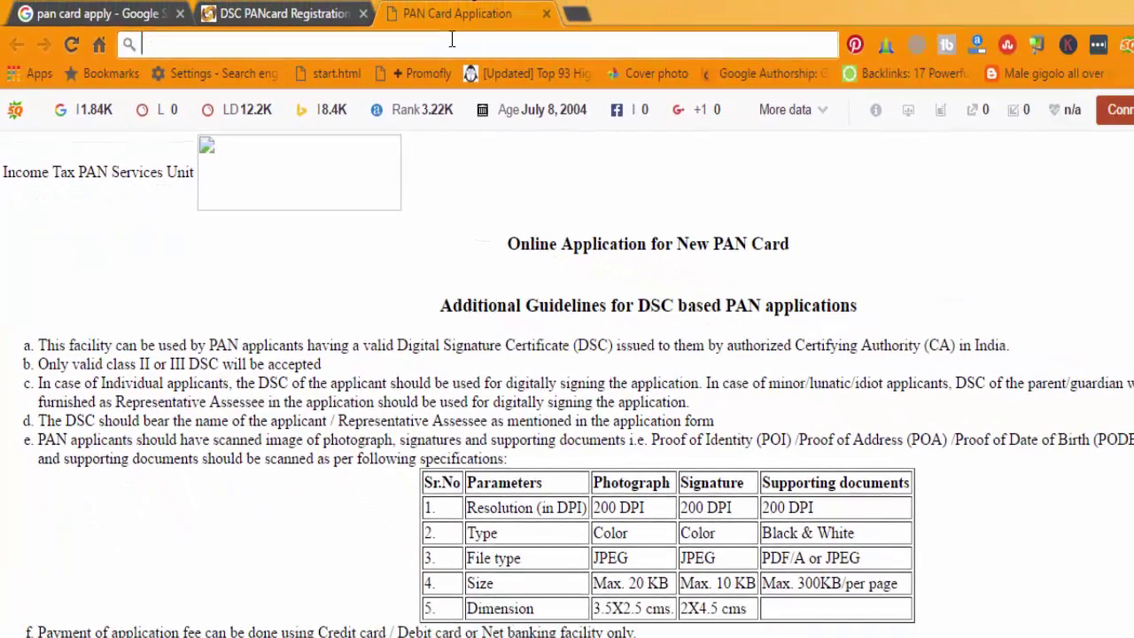
{"action": "type", "text": "go"}
{"action": "key", "text": "Return"}
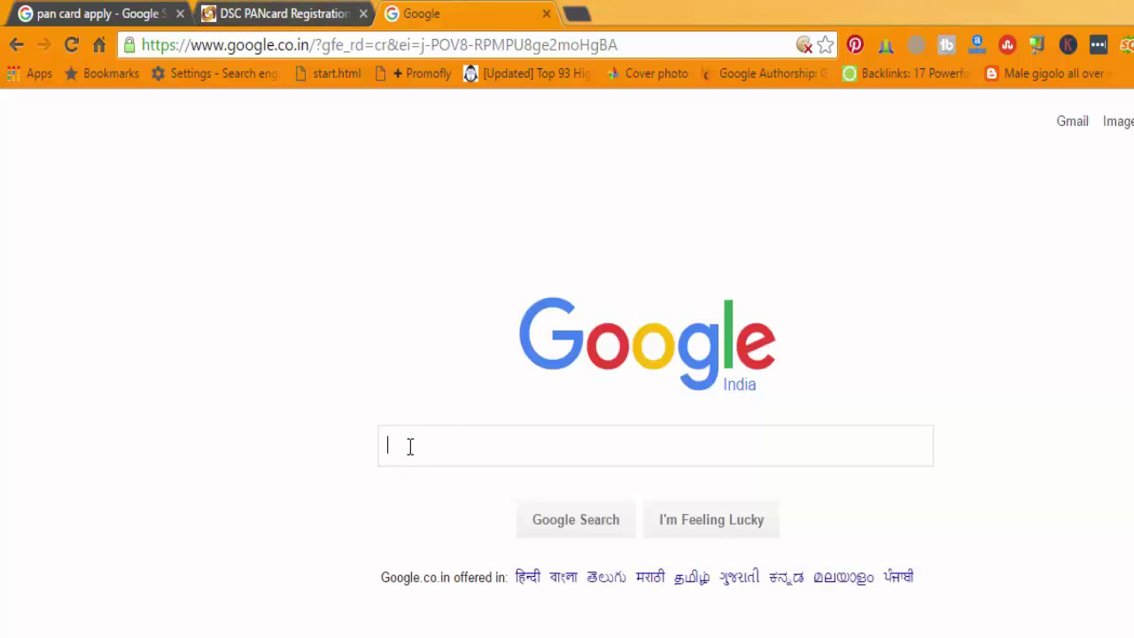
{"action": "type", "text": "ao "}
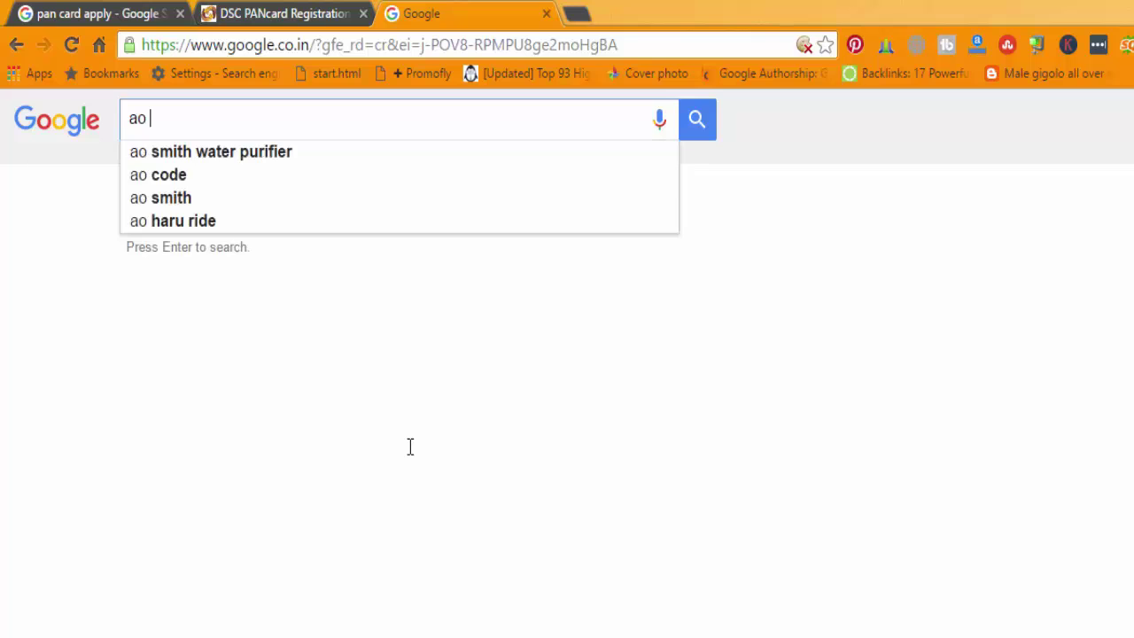
{"action": "type", "text": "t"}
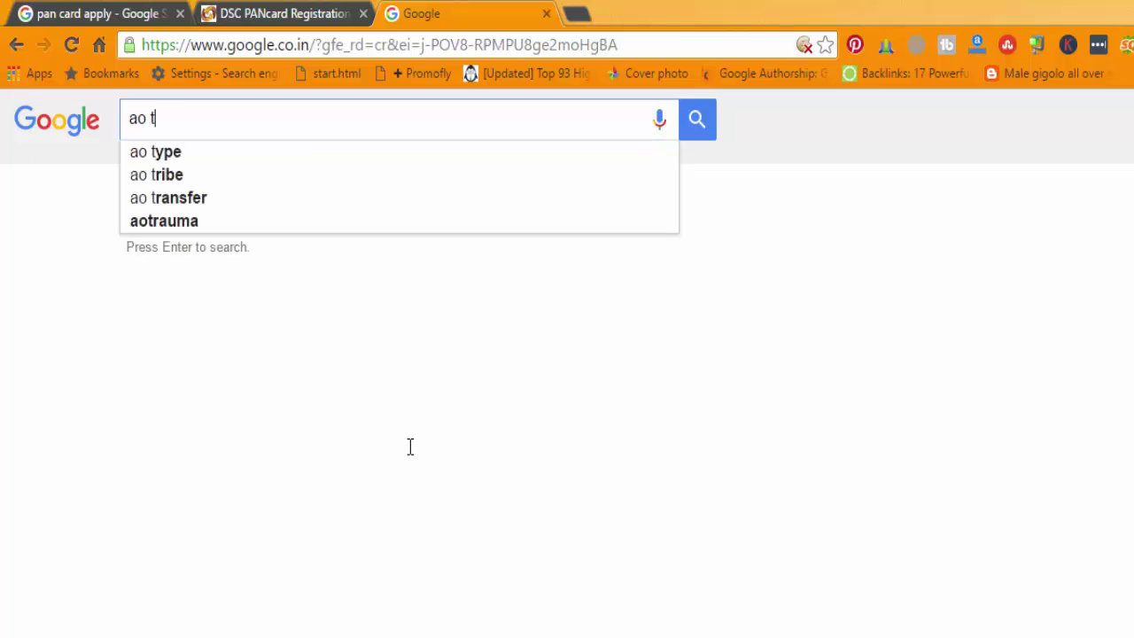
{"action": "type", "text": "y"}
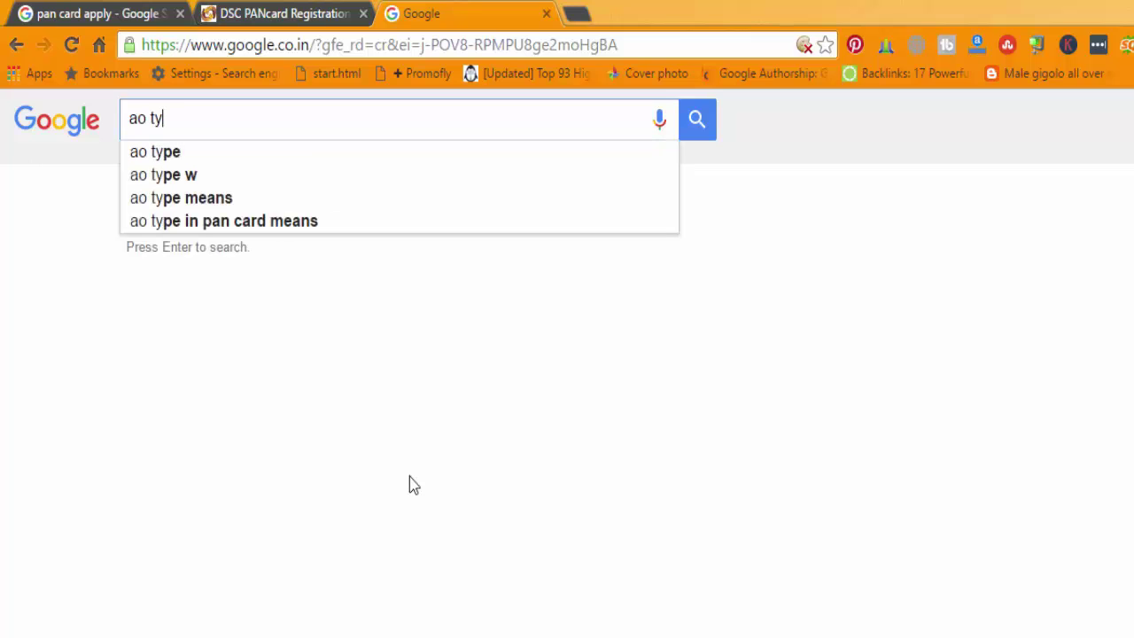
{"action": "left_click", "coordinate": [287, 223]}
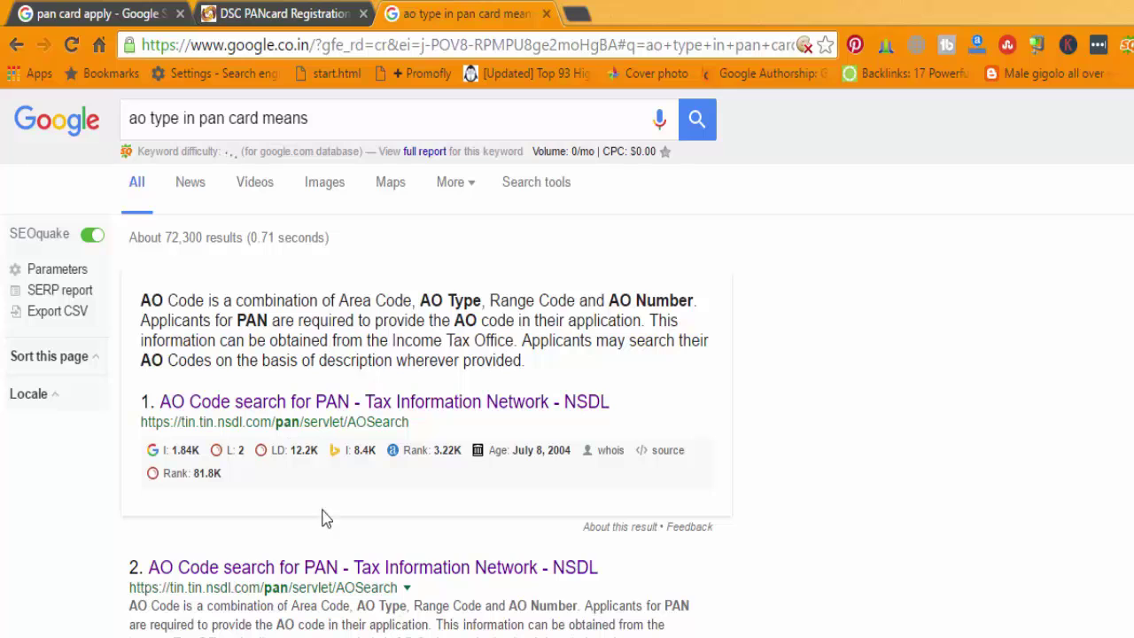
{"action": "left_click", "coordinate": [317, 410]}
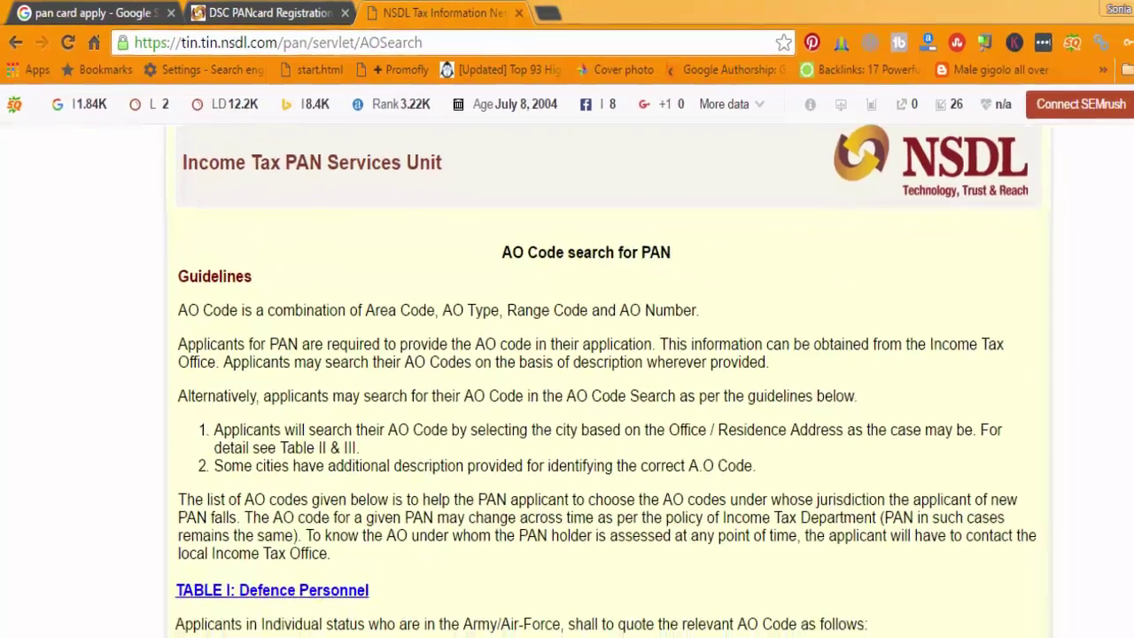
Open the KOLKATA AO code records through the letter K in NSDL's AO Code search
{"action": "scroll", "coordinate": [549, 372], "scroll_direction": "down", "scroll_amount": 5}
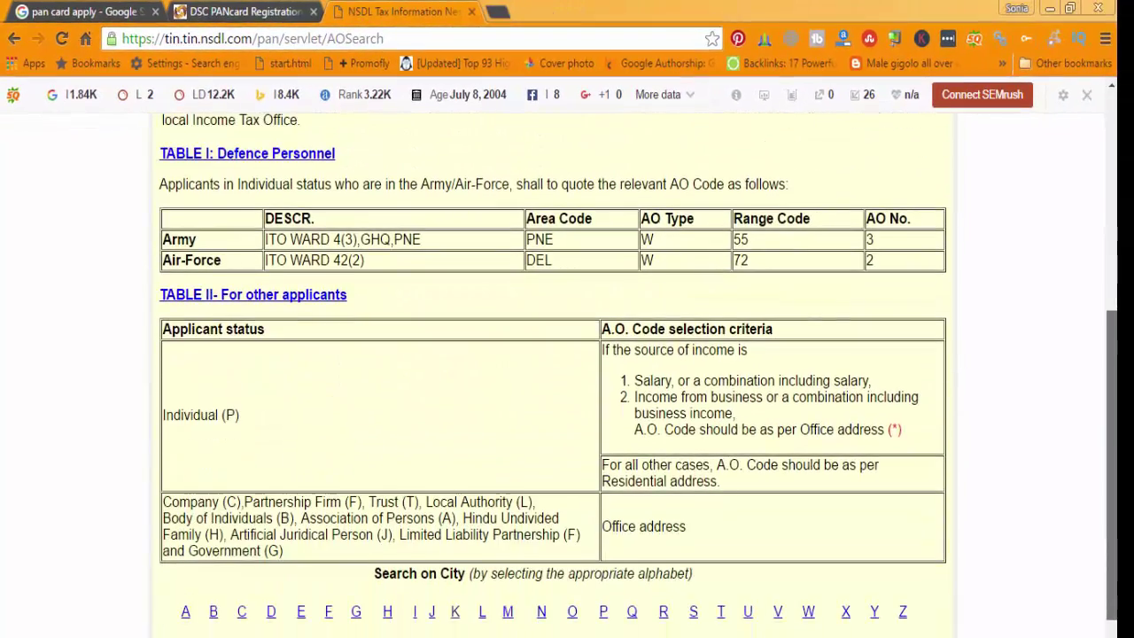
{"action": "scroll", "coordinate": [550, 372], "scroll_direction": "down", "scroll_amount": 1}
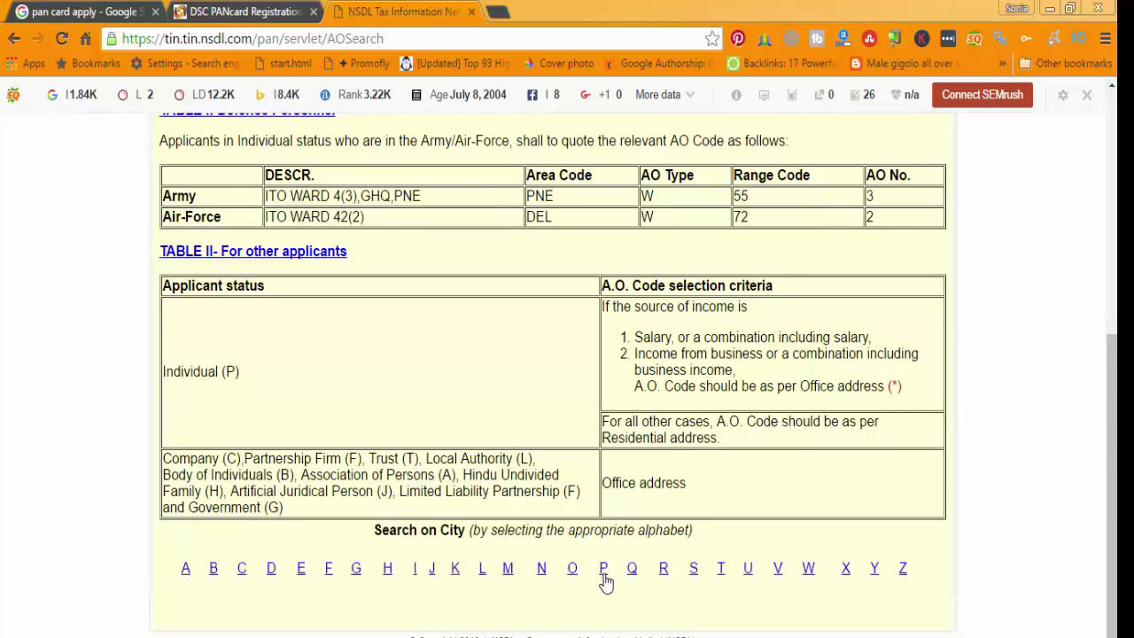
{"action": "left_click", "coordinate": [455, 572]}
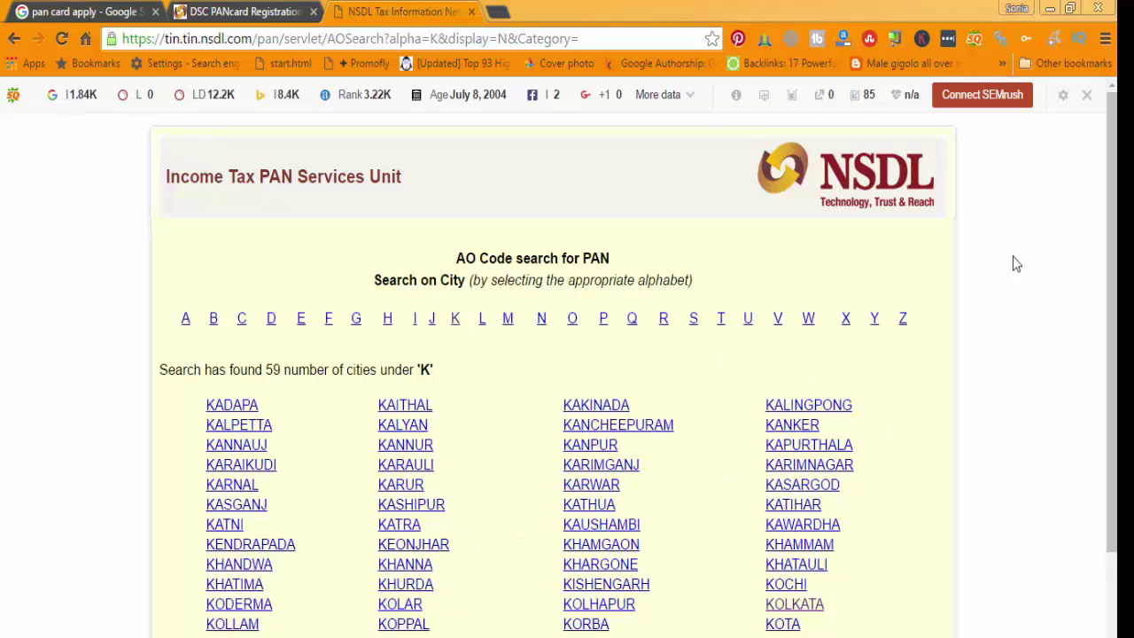
{"action": "scroll", "coordinate": [1112, 354], "scroll_direction": "down", "scroll_amount": 2}
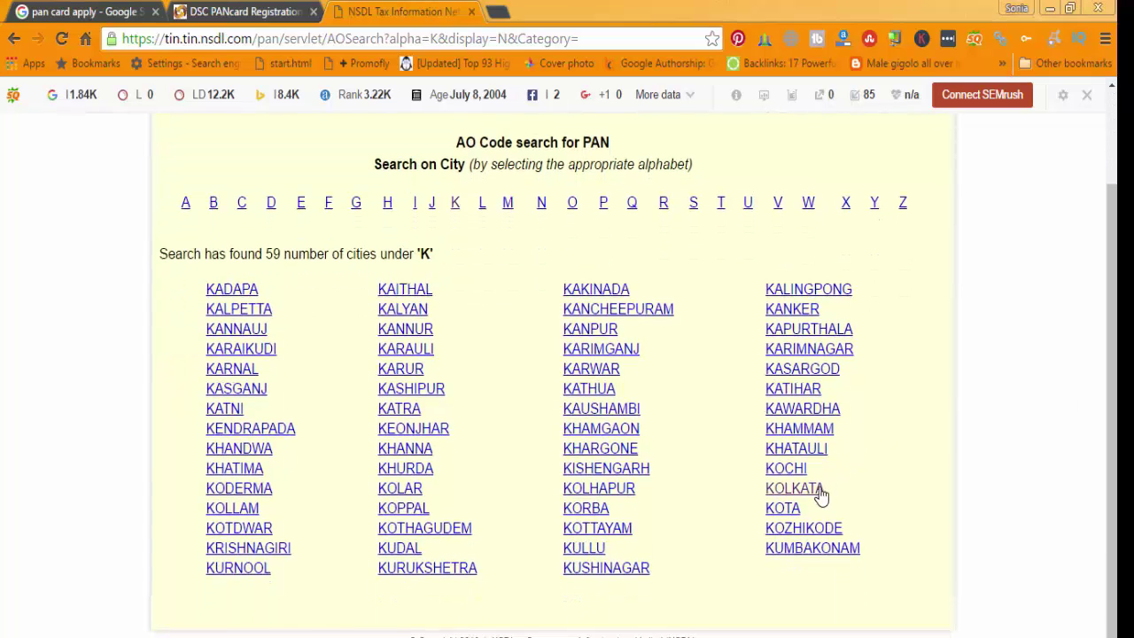
{"action": "left_click", "coordinate": [818, 490]}
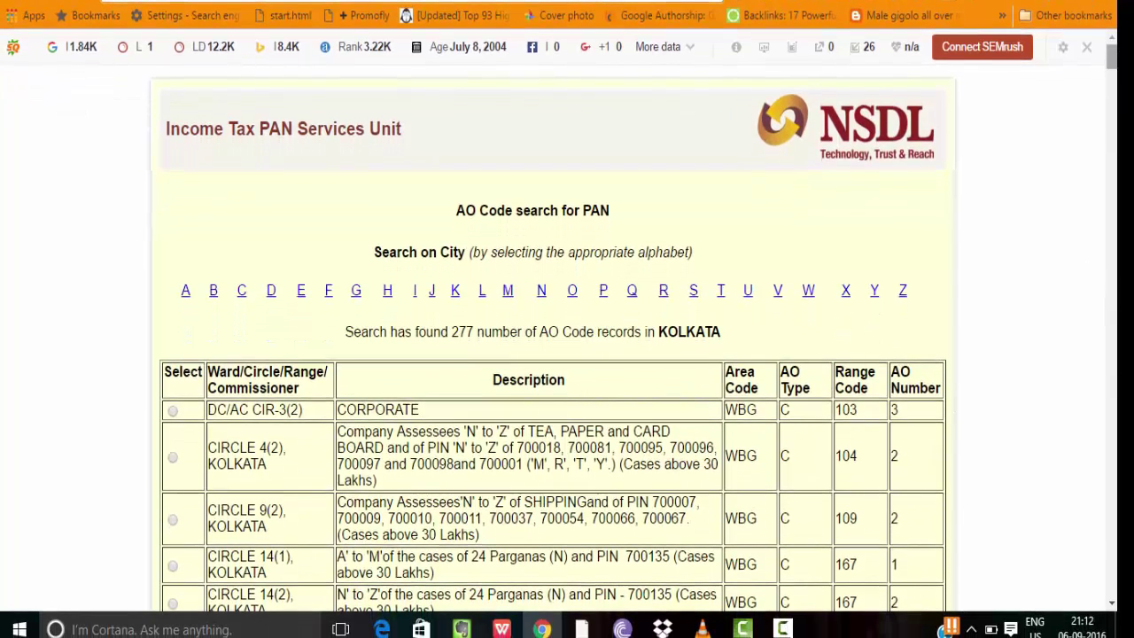
Copy Area Code WBG from the CIRCLE 26, KOLKATA row and switch back to Form 49A
{"action": "scroll", "coordinate": [553, 346], "scroll_direction": "down", "scroll_amount": 1}
{"action": "scroll", "coordinate": [553, 337], "scroll_direction": "down", "scroll_amount": 2}
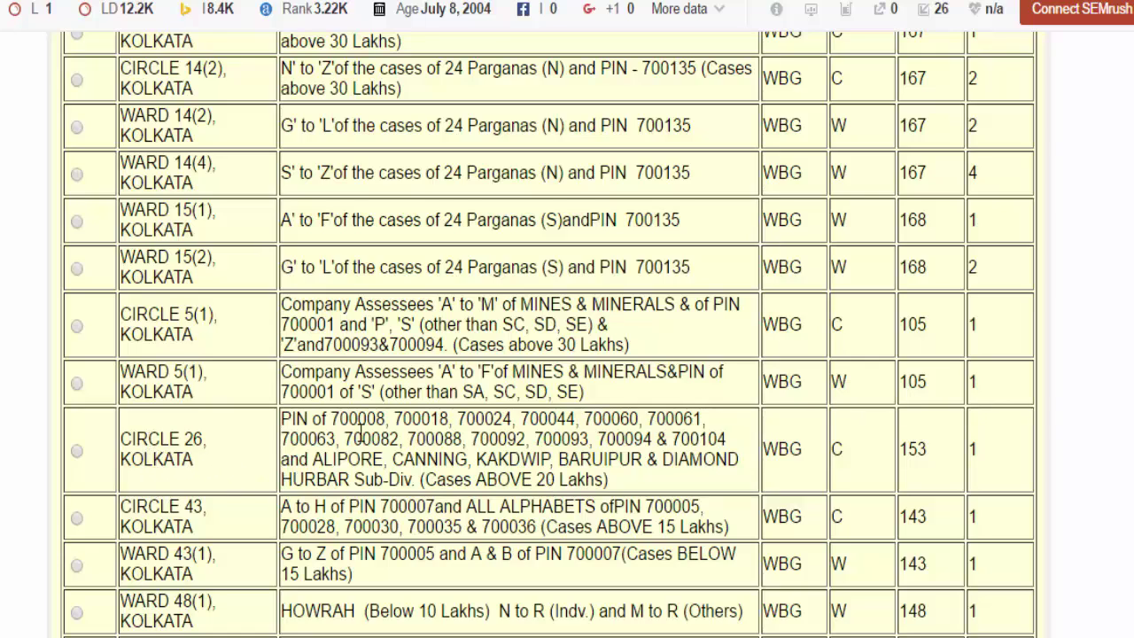
{"action": "left_click_drag", "start_coordinate": [806, 450], "coordinate": [764, 450]}
{"action": "right_click", "coordinate": [766, 449]}
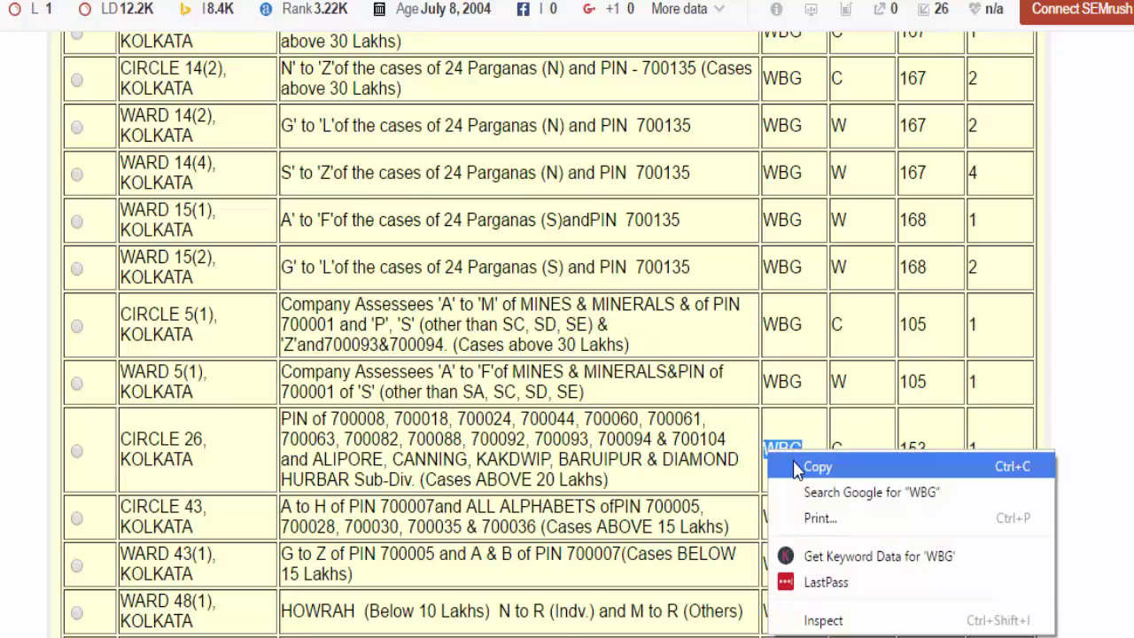
{"action": "left_click", "coordinate": [793, 460]}
{"action": "key", "text": "ctrl+shift+Tab"}
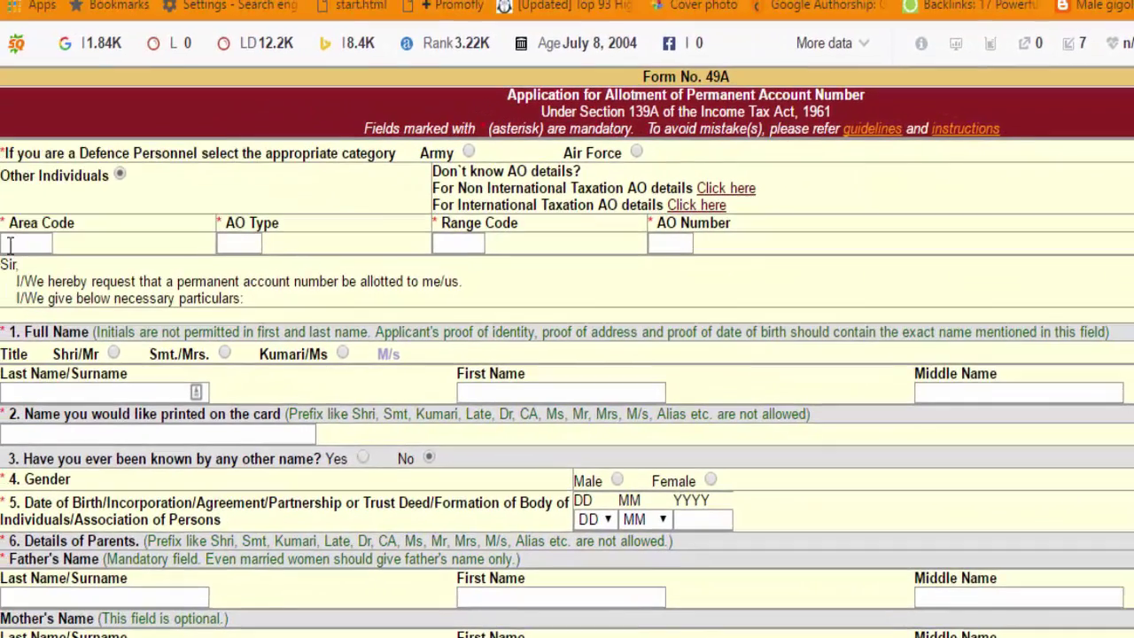
Paste WBG into Area Code and enter C as the AO Type from the CIRCLE 26 row
{"action": "left_click", "coordinate": [11, 246]}
{"action": "key", "text": "ctrl+v"}
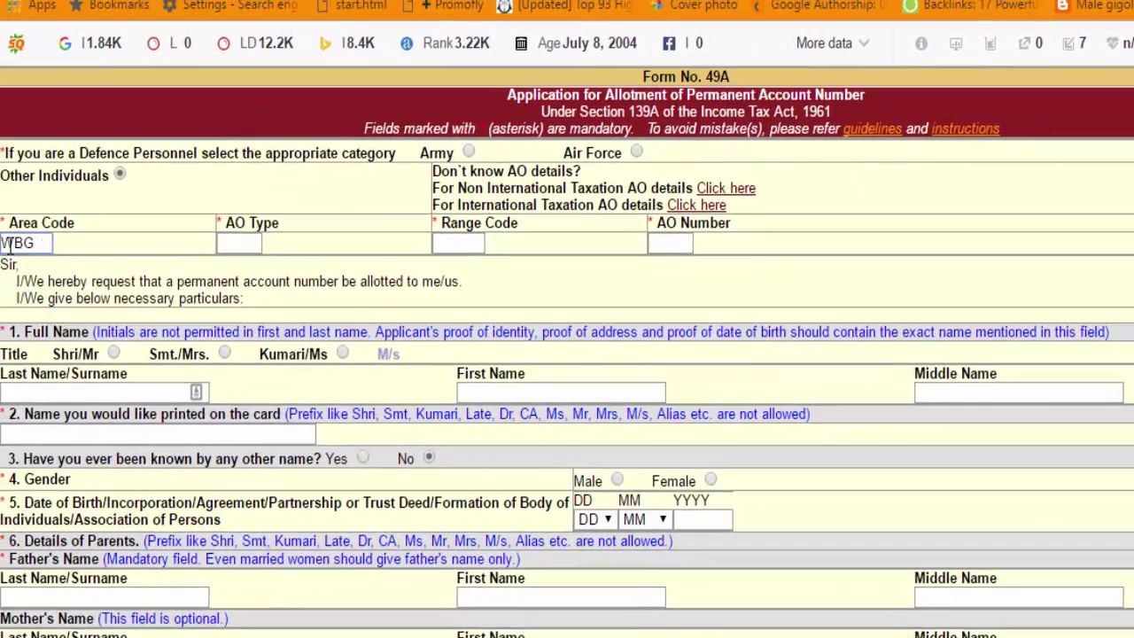
{"action": "key", "text": "ctrl+Tab"}
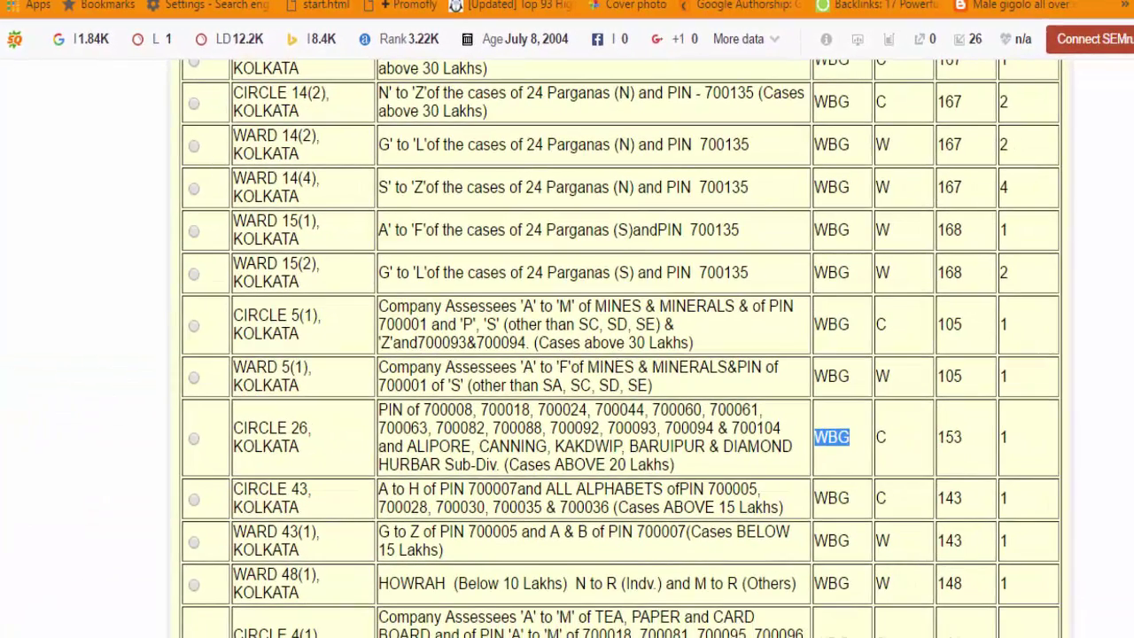
{"action": "double_click", "coordinate": [880, 437]}
{"action": "right_click", "coordinate": [880, 437]}
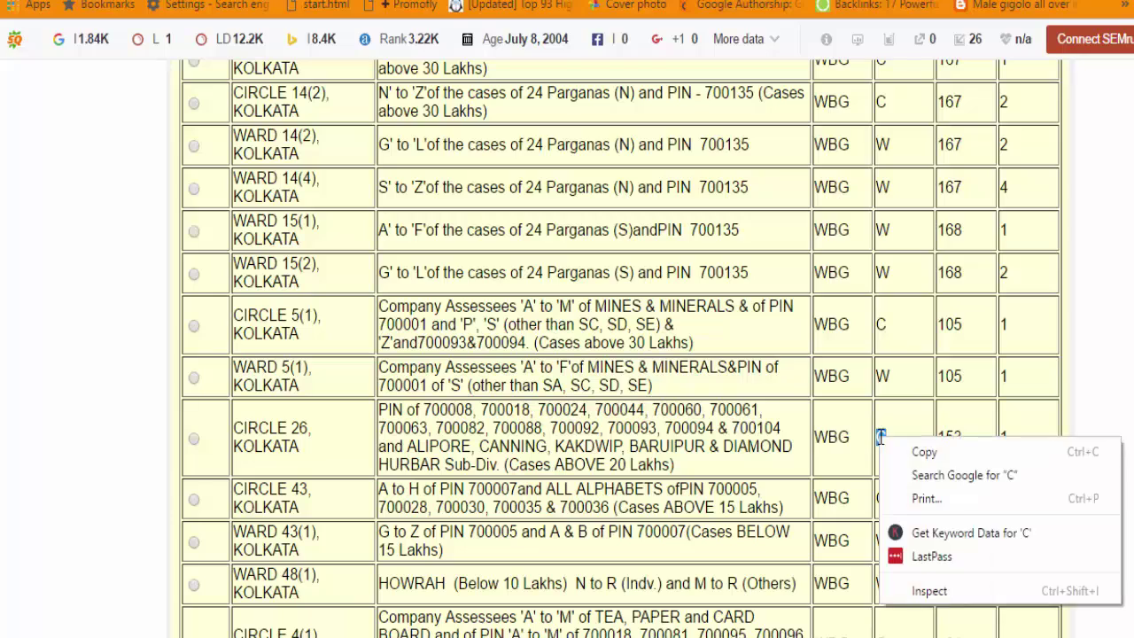
{"action": "left_click", "coordinate": [924, 452]}
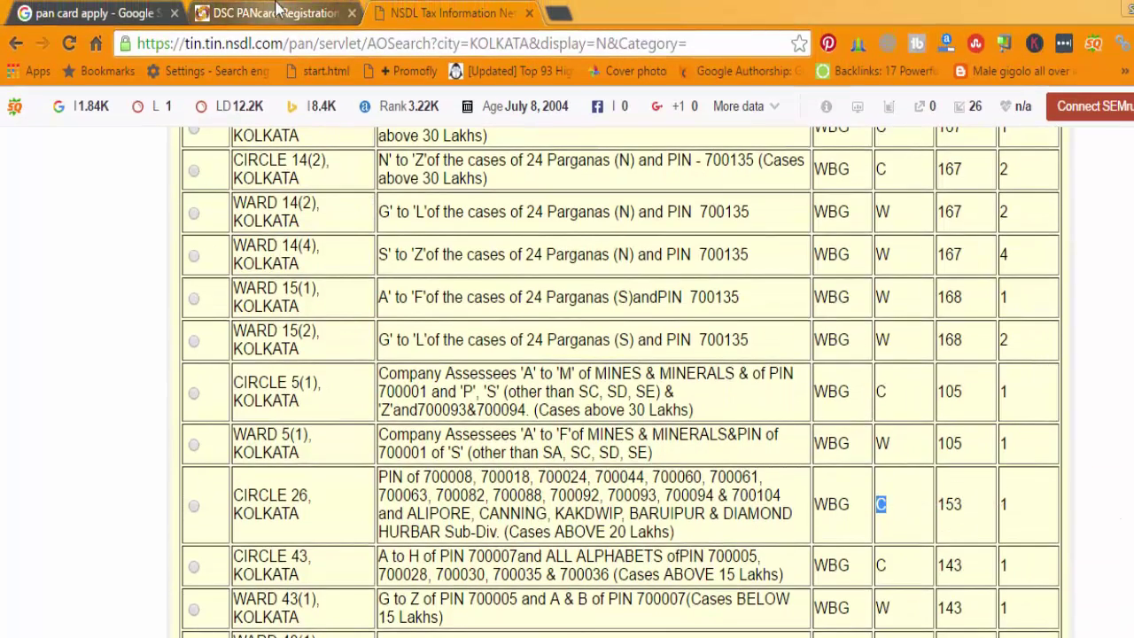
{"action": "left_click", "coordinate": [277, 11]}
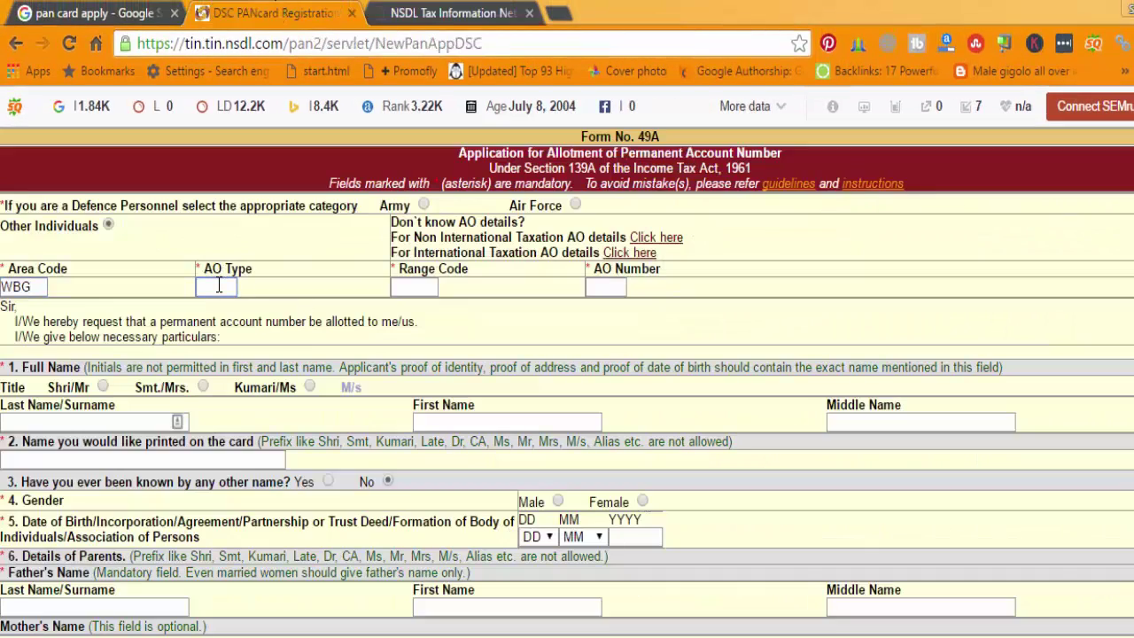
{"action": "type", "text": "C"}
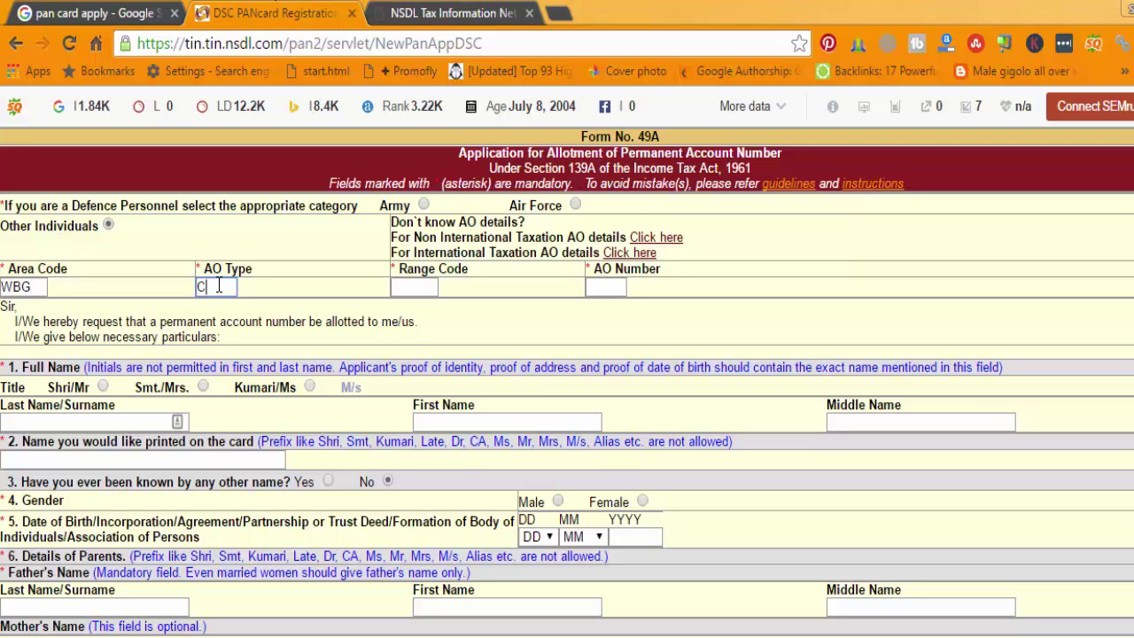
Copy Range Code 153 from the CIRCLE 26 row into the form's Range Code field
{"action": "left_click", "coordinate": [447, 12]}
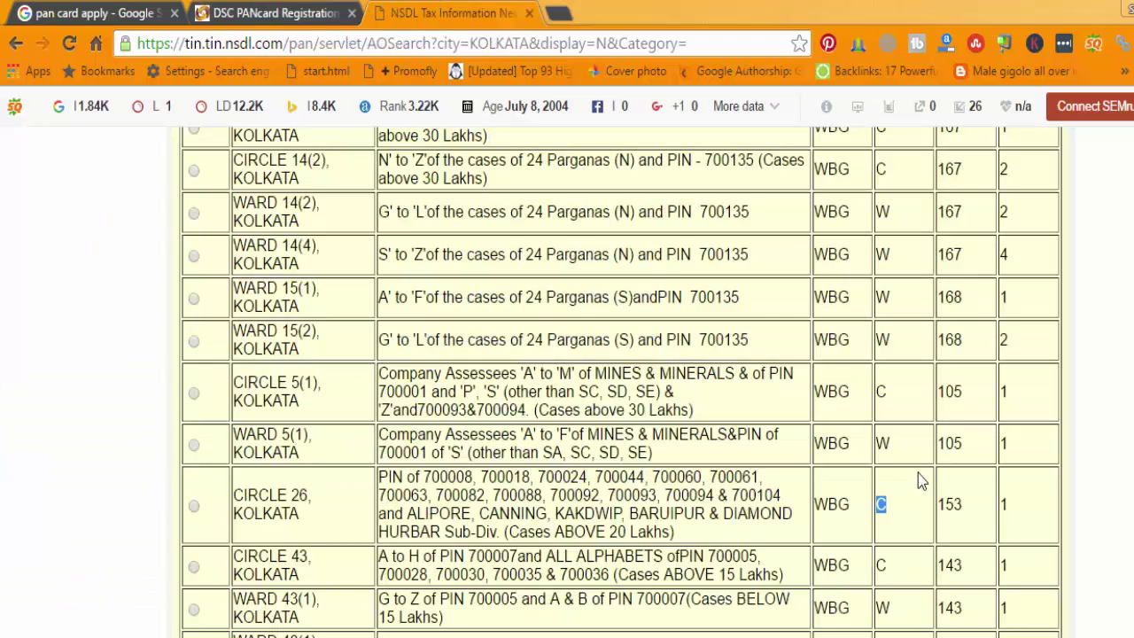
{"action": "left_click_drag", "start_coordinate": [964, 505], "coordinate": [940, 503]}
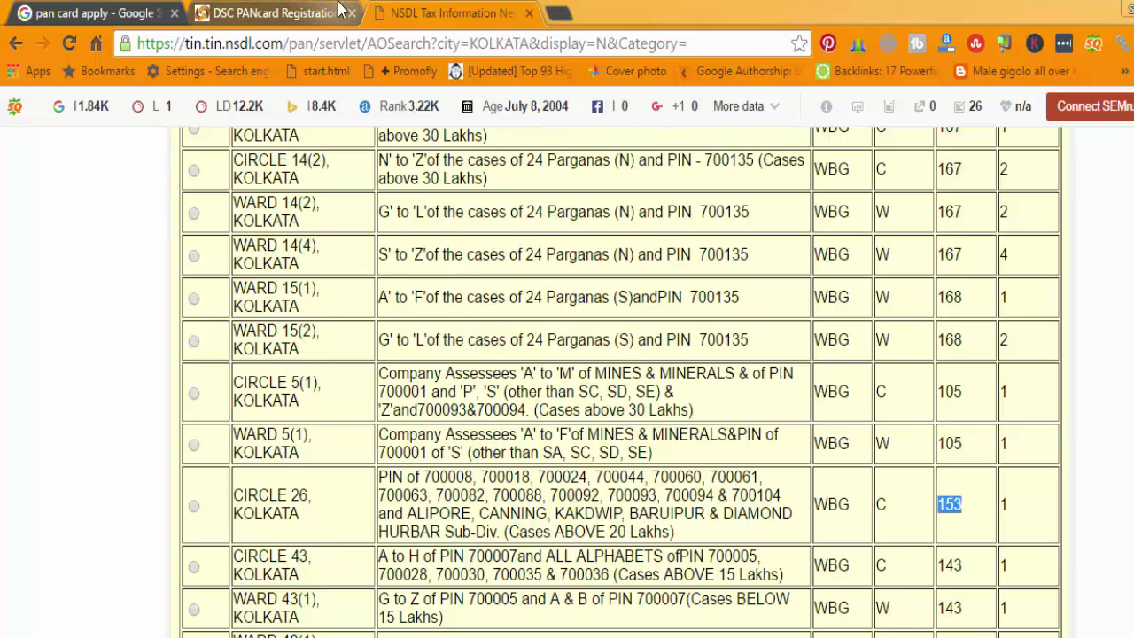
{"action": "left_click", "coordinate": [275, 13]}
{"action": "left_click", "coordinate": [398, 289]}
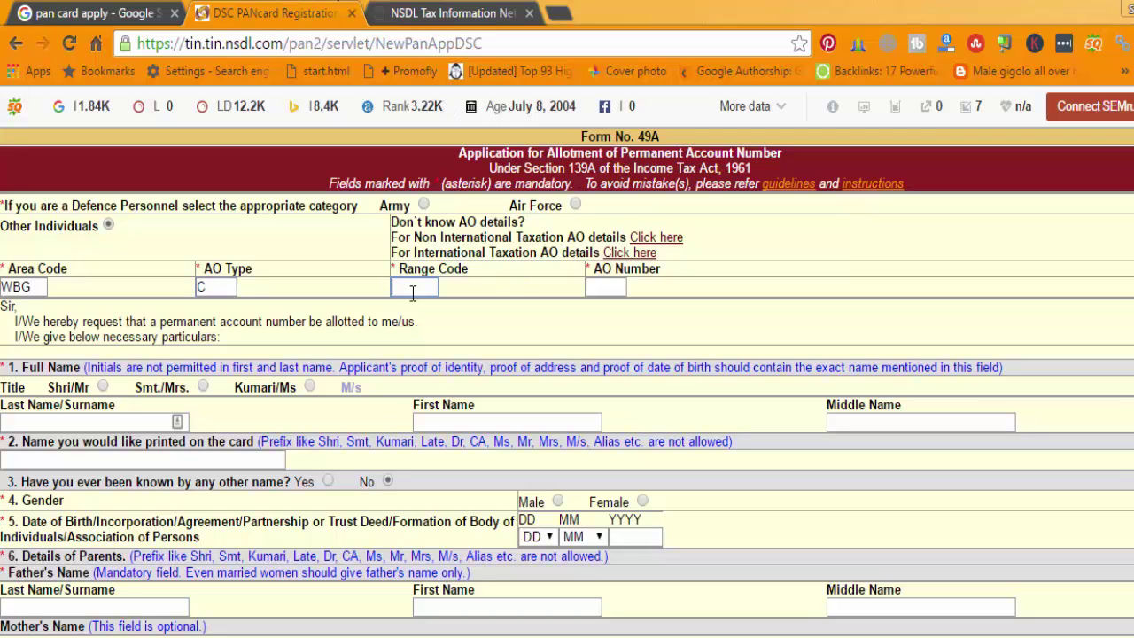
{"action": "key", "text": "ctrl+v"}
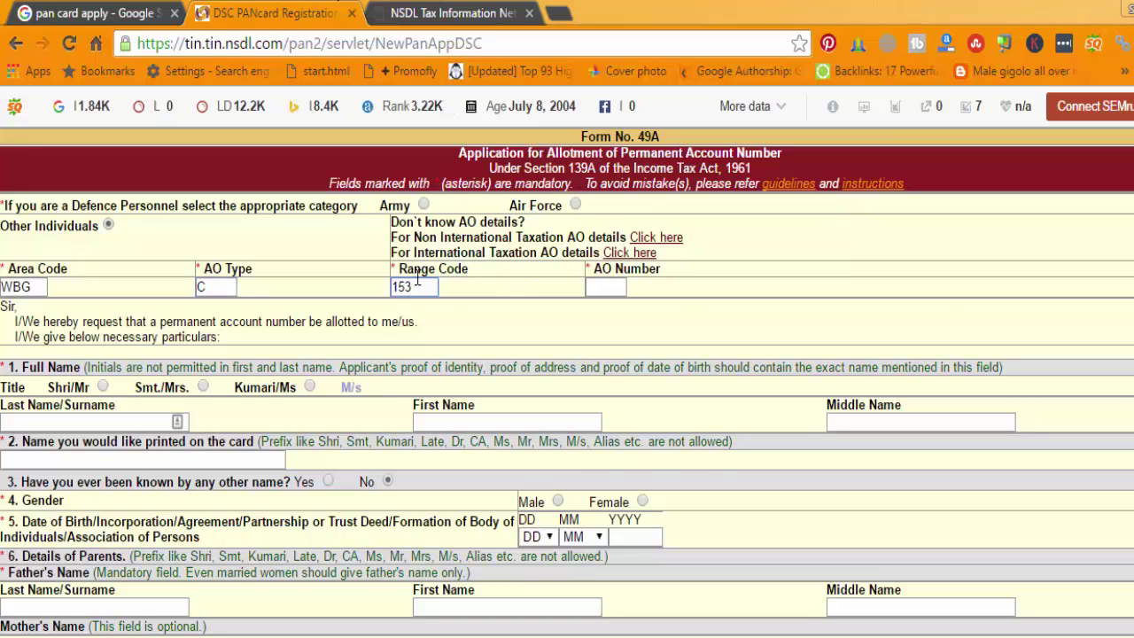
{"action": "left_click", "coordinate": [457, 13]}
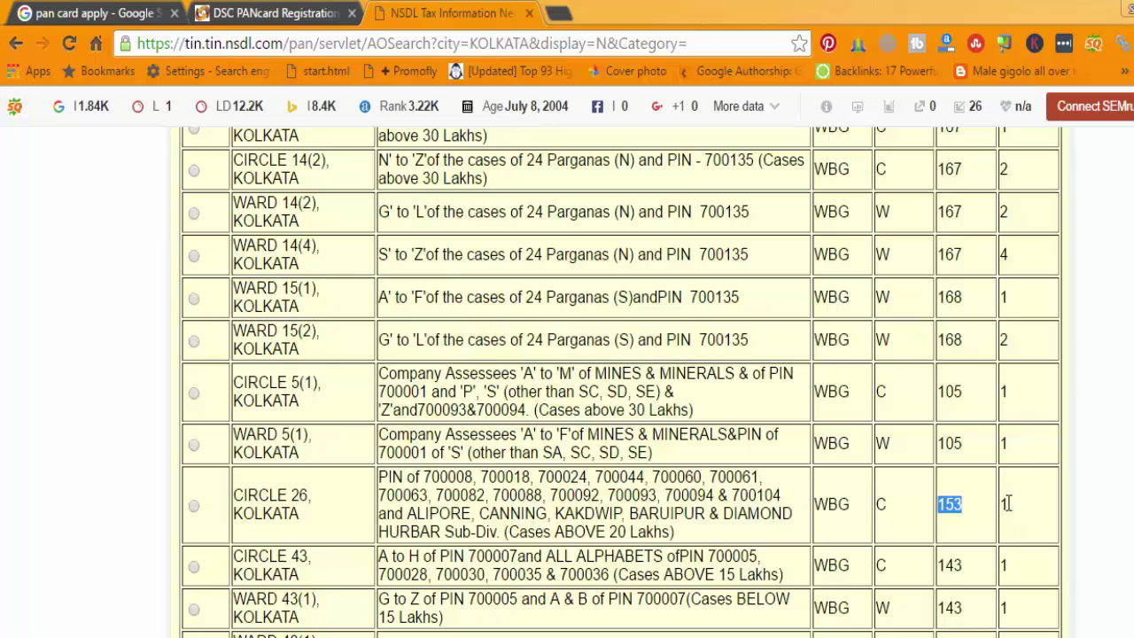
{"action": "left_click", "coordinate": [330, 12]}
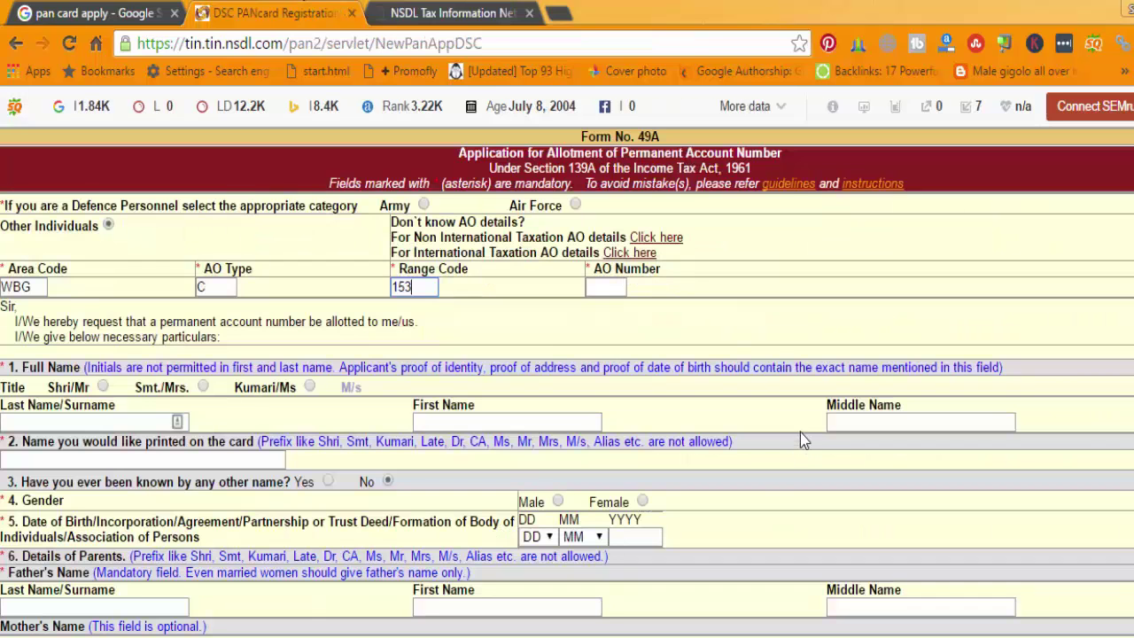
Enter 1 as the AO Number and confirm continuing the session
{"action": "left_click", "coordinate": [618, 286]}
{"action": "type", "text": "1"}
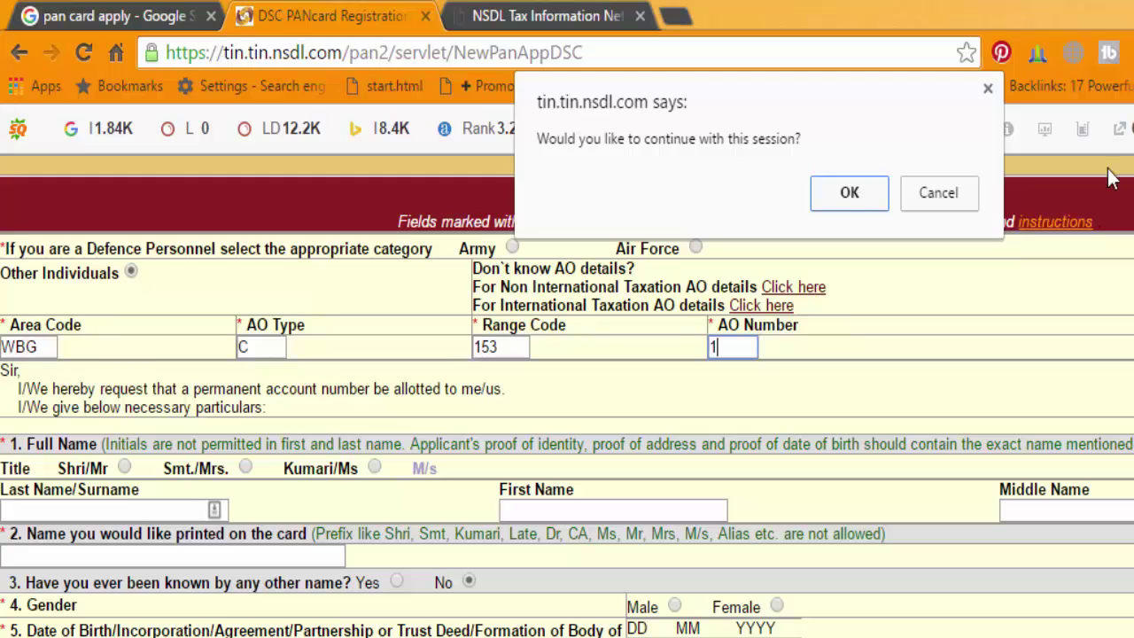
{"action": "left_click", "coordinate": [849, 194]}
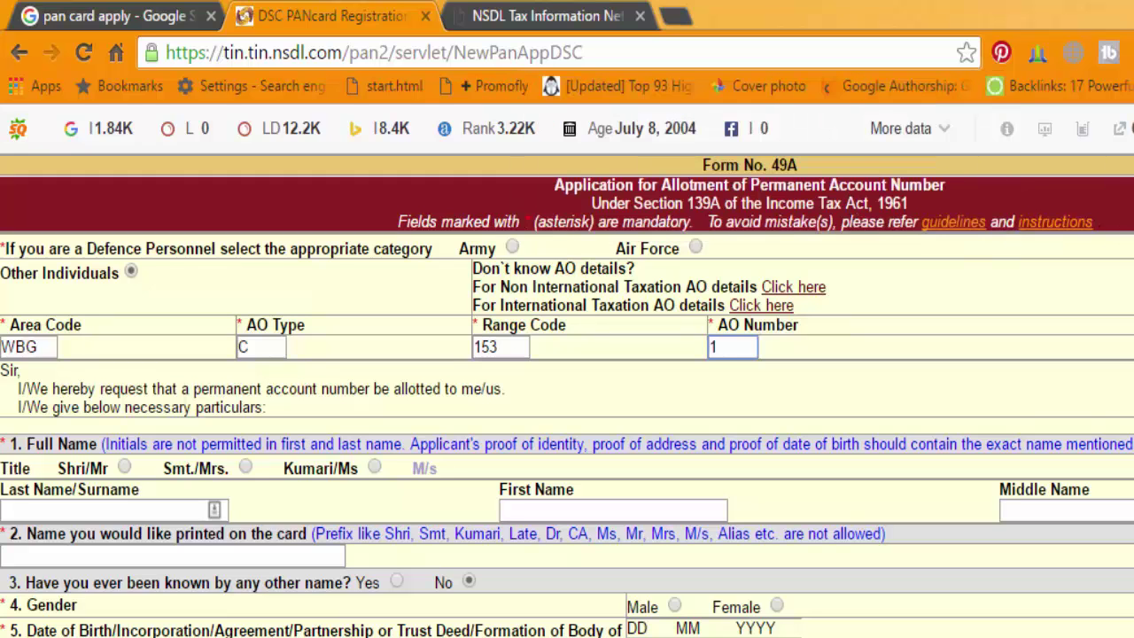
{"action": "scroll", "coordinate": [855, 196], "scroll_direction": "down", "scroll_amount": 10}
{"action": "scroll", "coordinate": [567, 396], "scroll_direction": "down", "scroll_amount": 8}
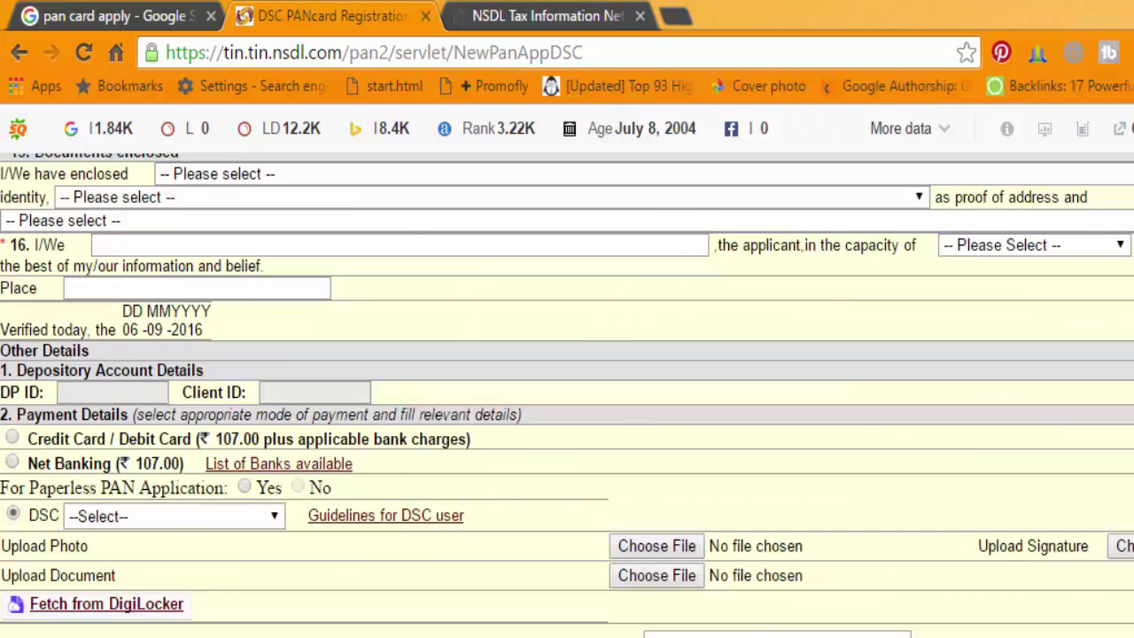
{"action": "scroll", "coordinate": [567, 395], "scroll_direction": "up", "scroll_amount": 20}
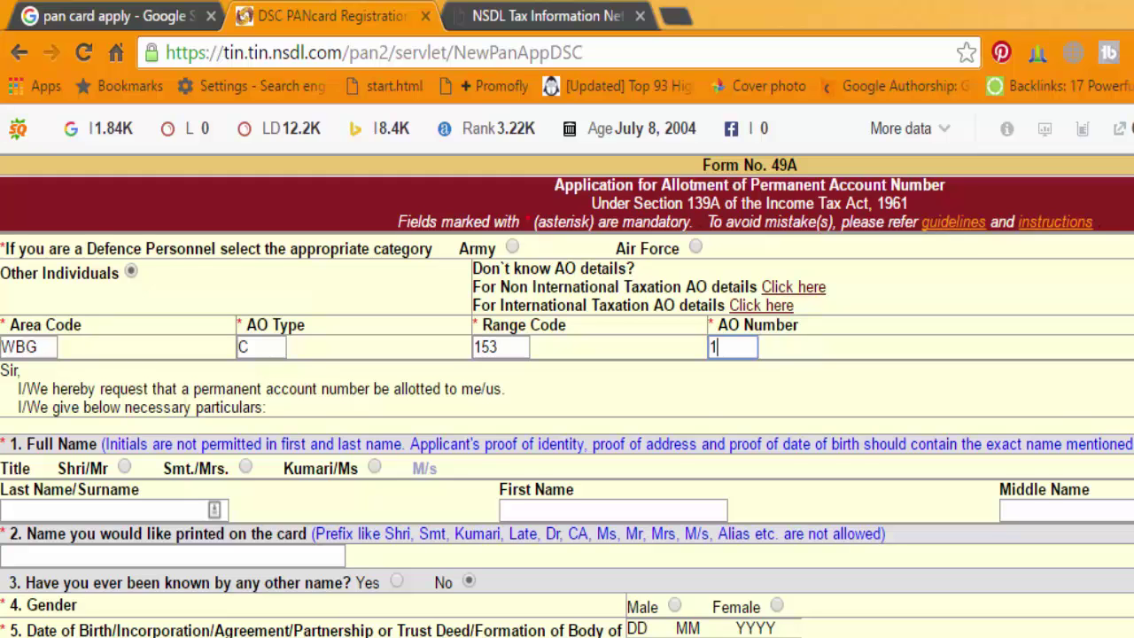
{"action": "scroll", "coordinate": [567, 396], "scroll_direction": "down", "scroll_amount": 20}
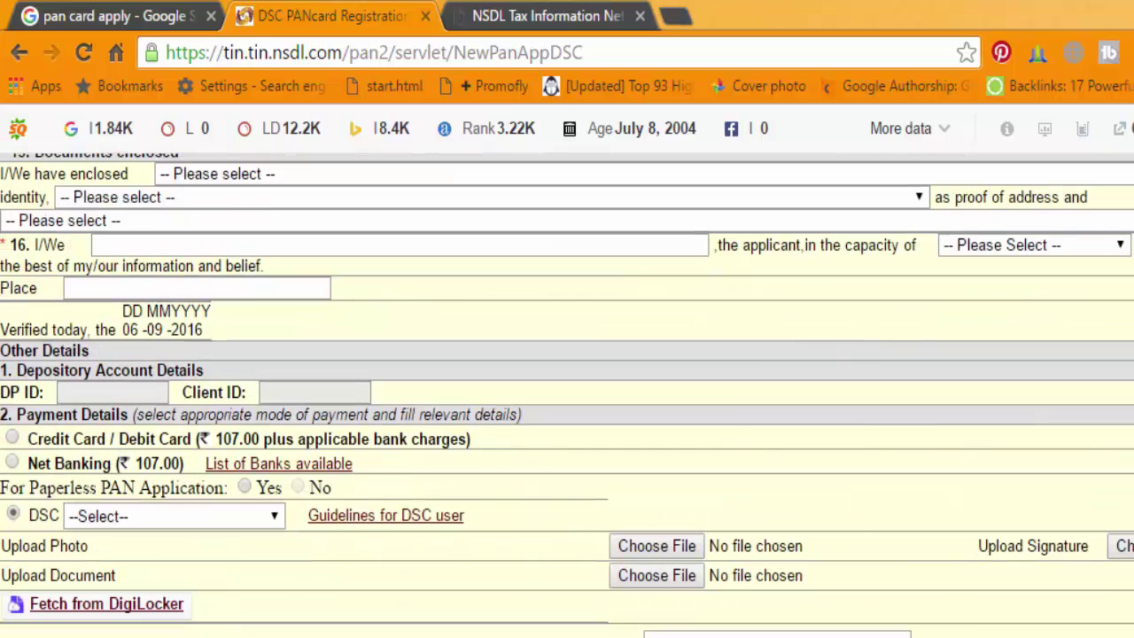